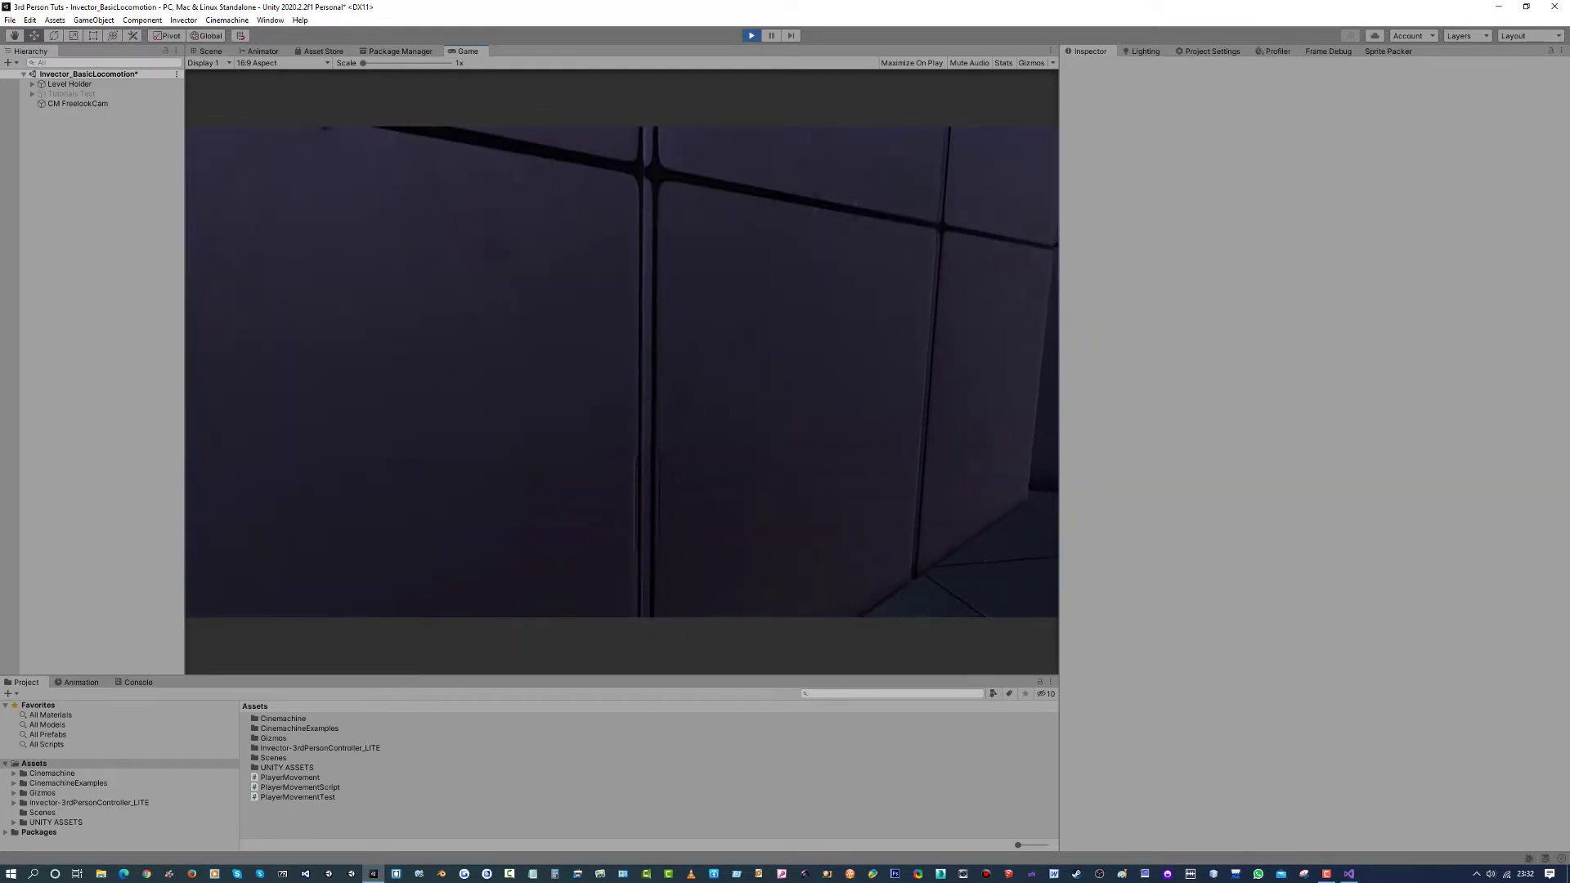
# Walk the character around the arena with W, A, S and D to test the camera, then stop play mode.
pyautogui.press('w')
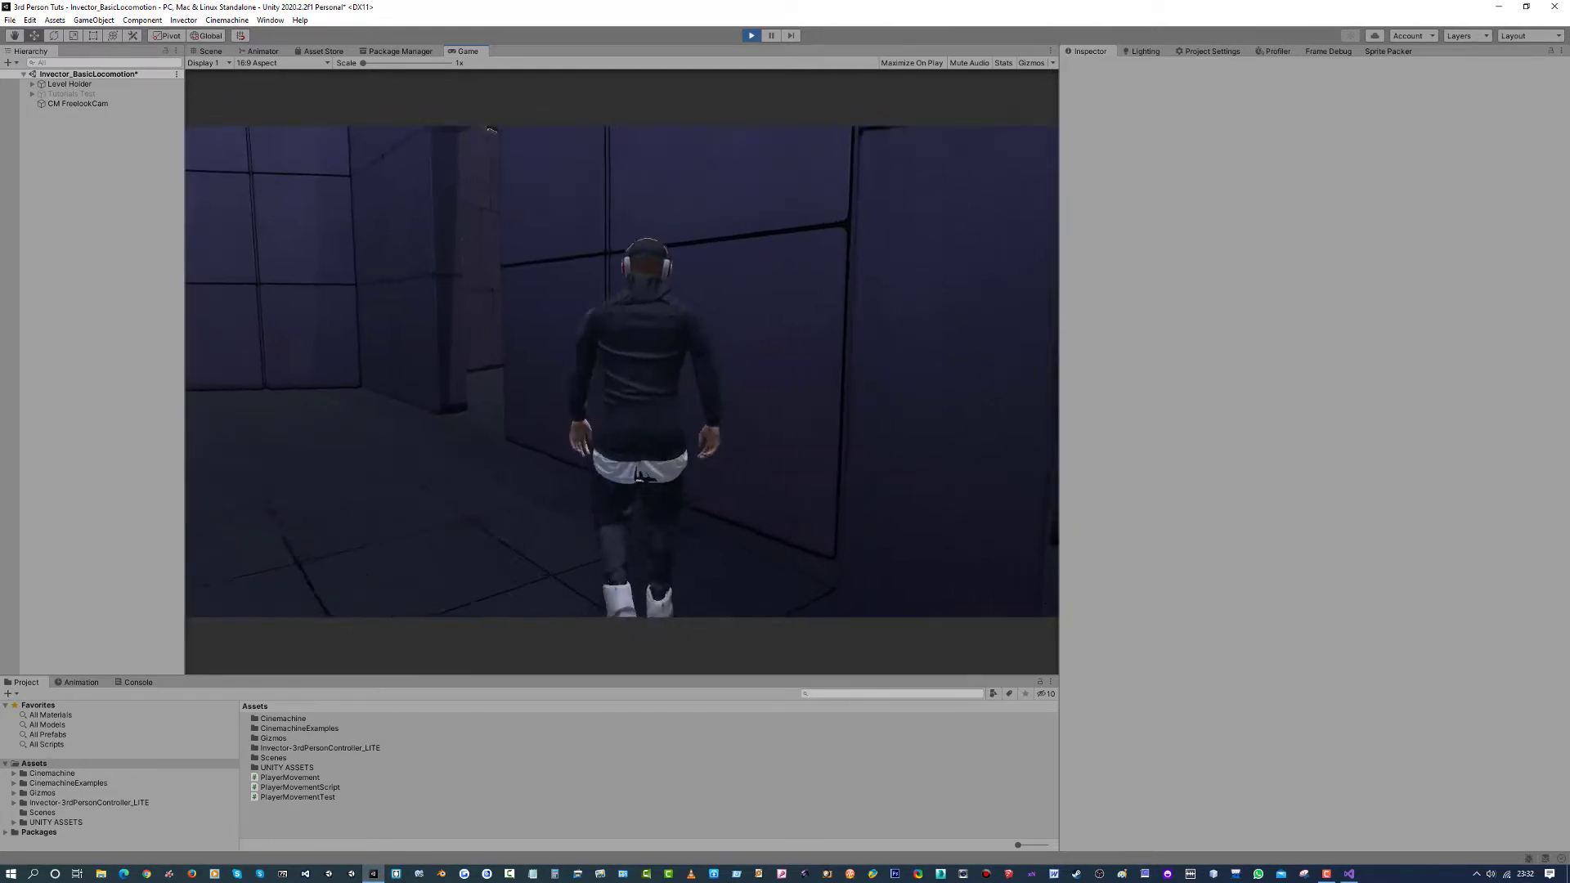
pyautogui.press('a')
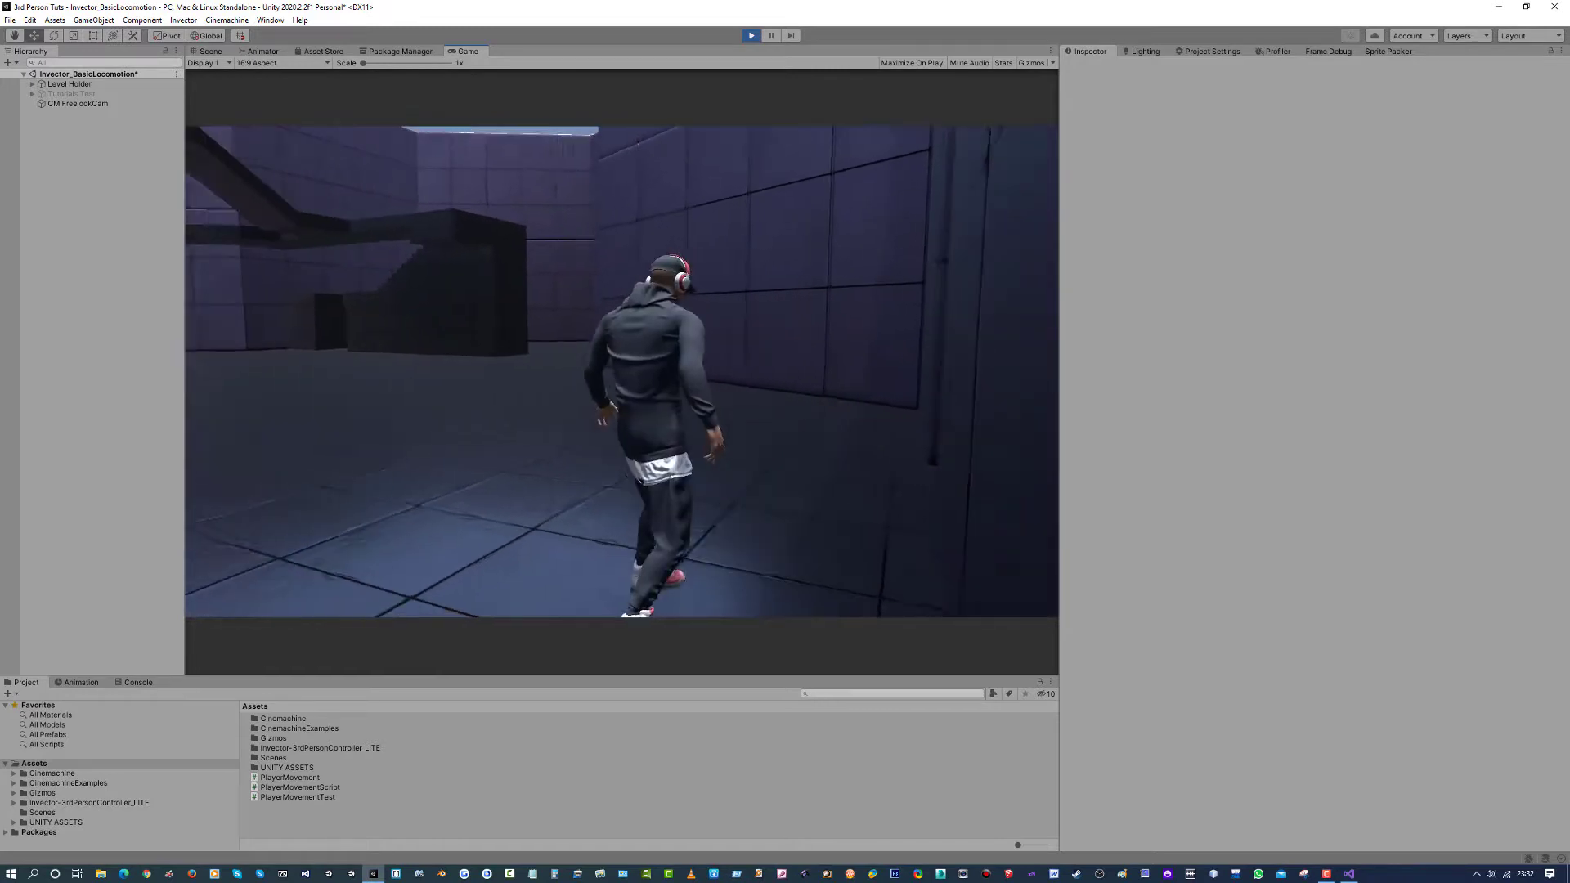
pyautogui.press('s')
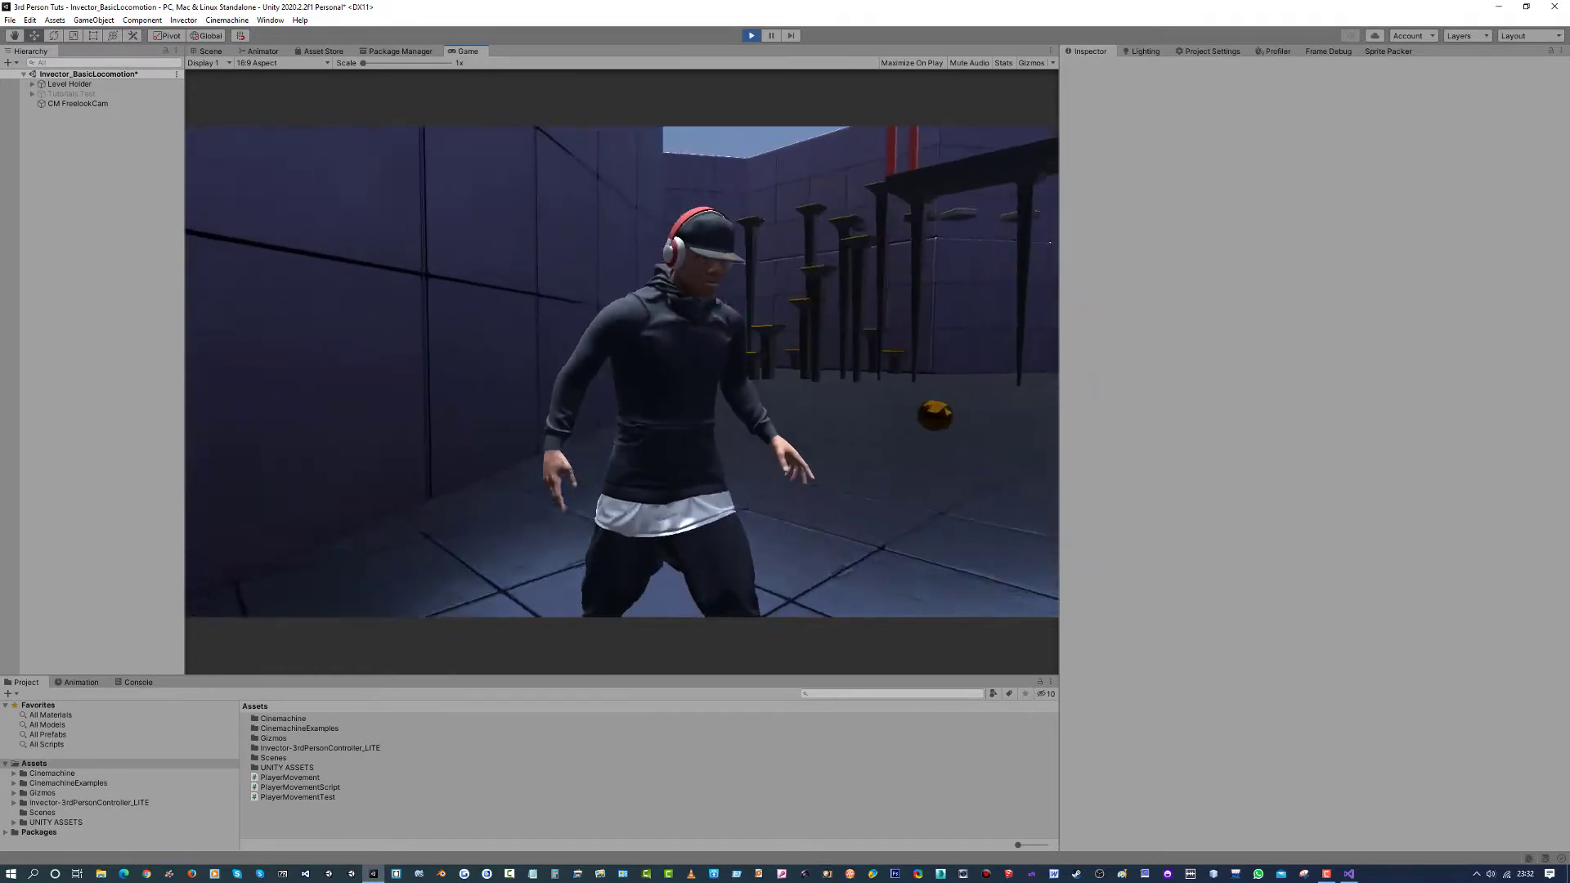
pyautogui.press('w')
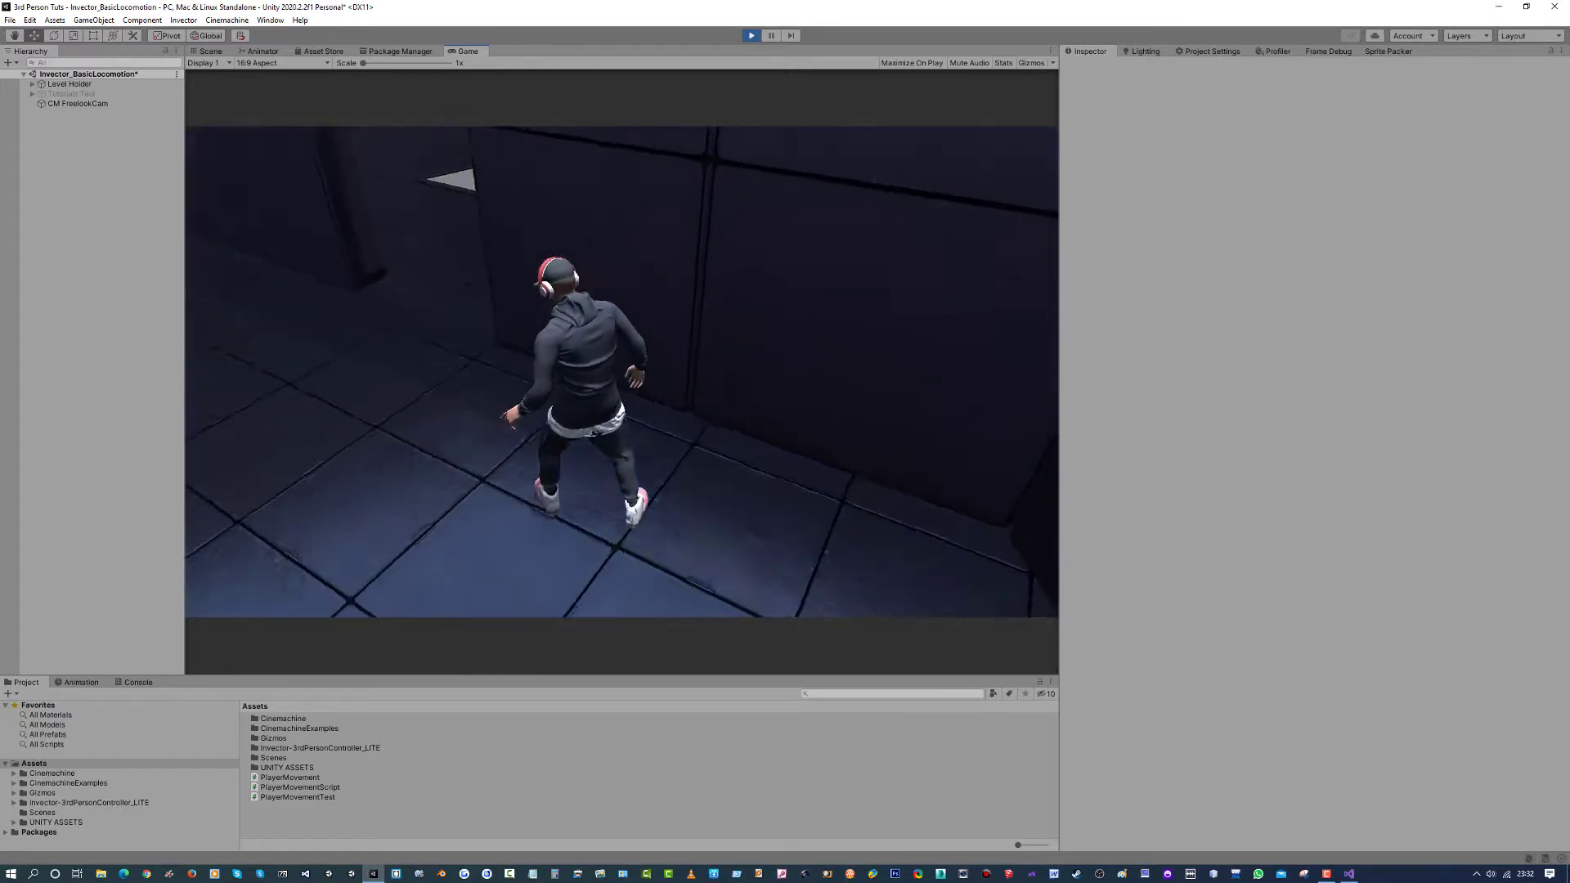
pyautogui.press('a')
pyautogui.press('w')
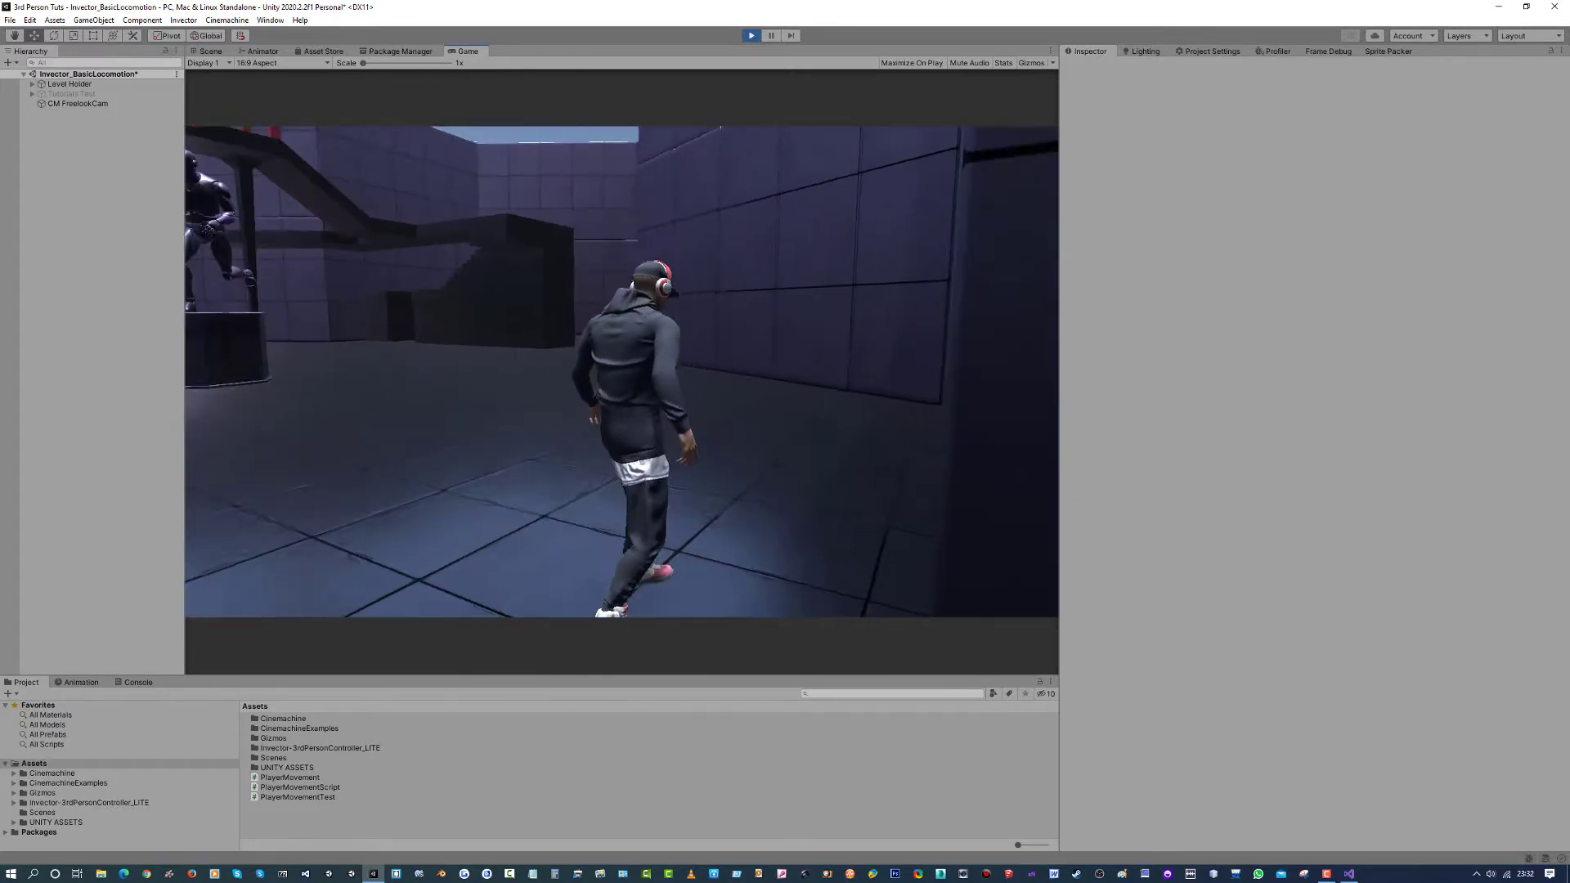
pyautogui.press('s')
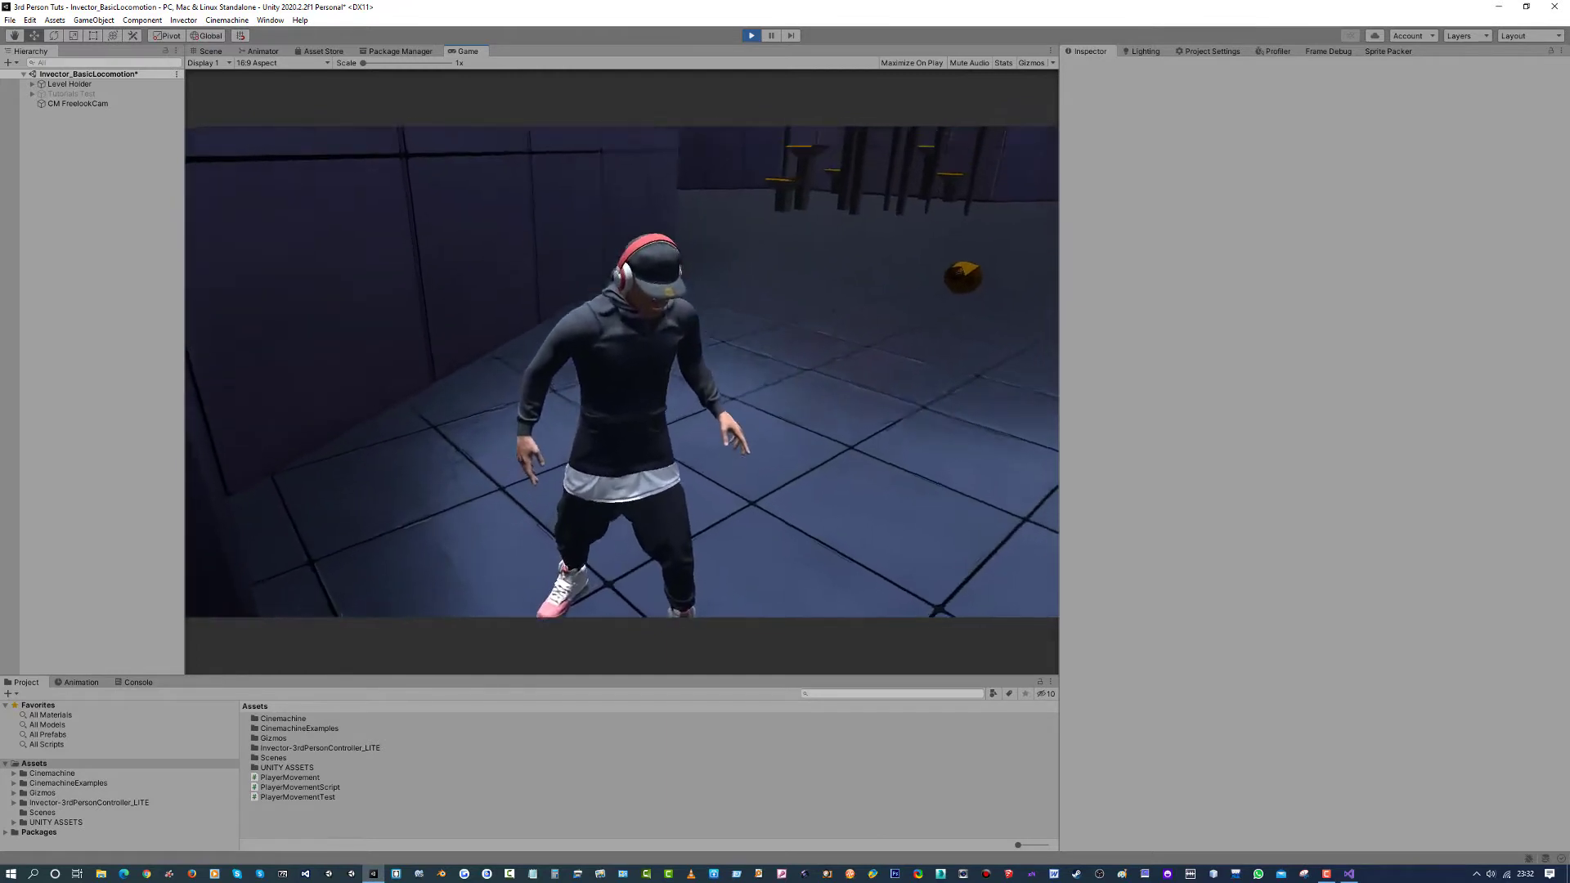
pyautogui.hotkey('ctrl', 'p')
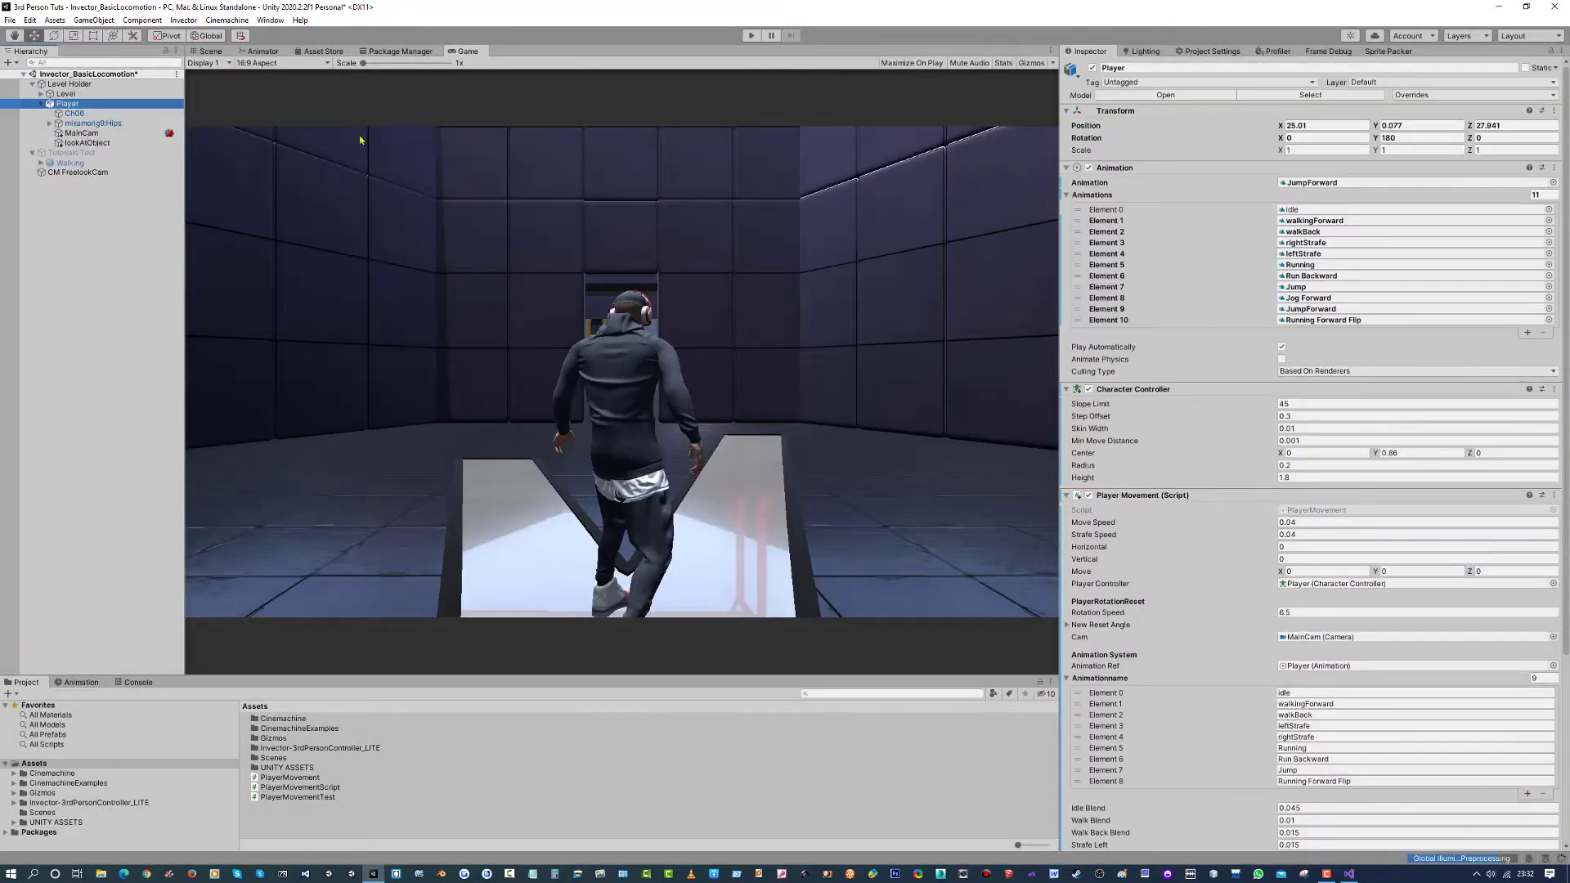
# On CM FreelookCam, add the CinemachineCollider and CinemachineFollowZoom extensions from Add Extension.
pyautogui.click(81, 172)
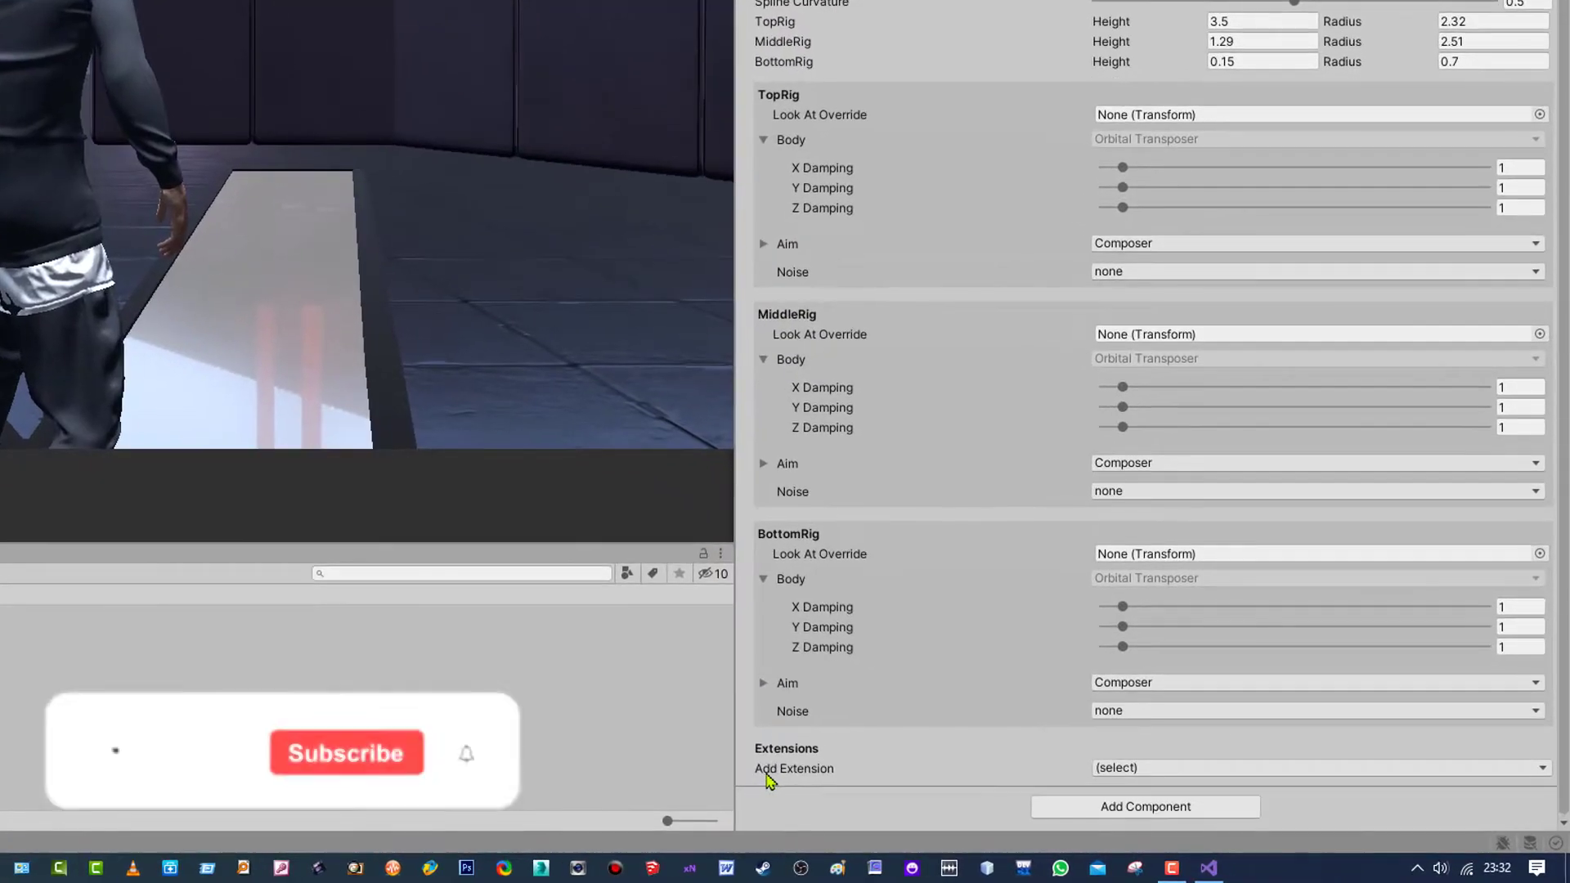
pyautogui.click(1321, 767)
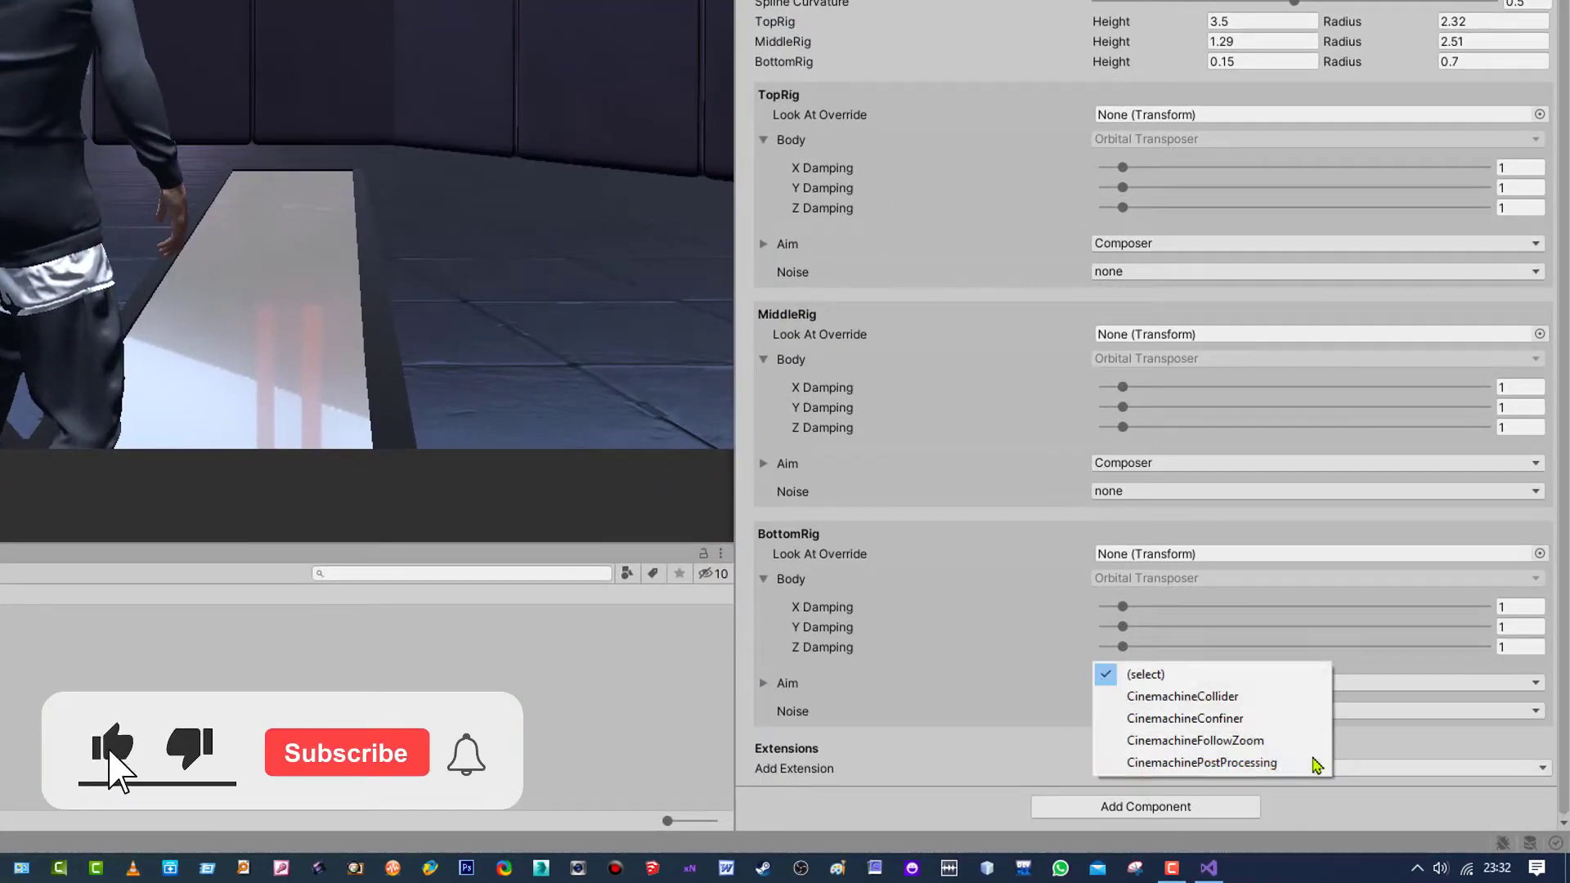
pyautogui.click(1231, 698)
pyautogui.scroll(-4, 1260, 637)
pyautogui.click(1247, 474)
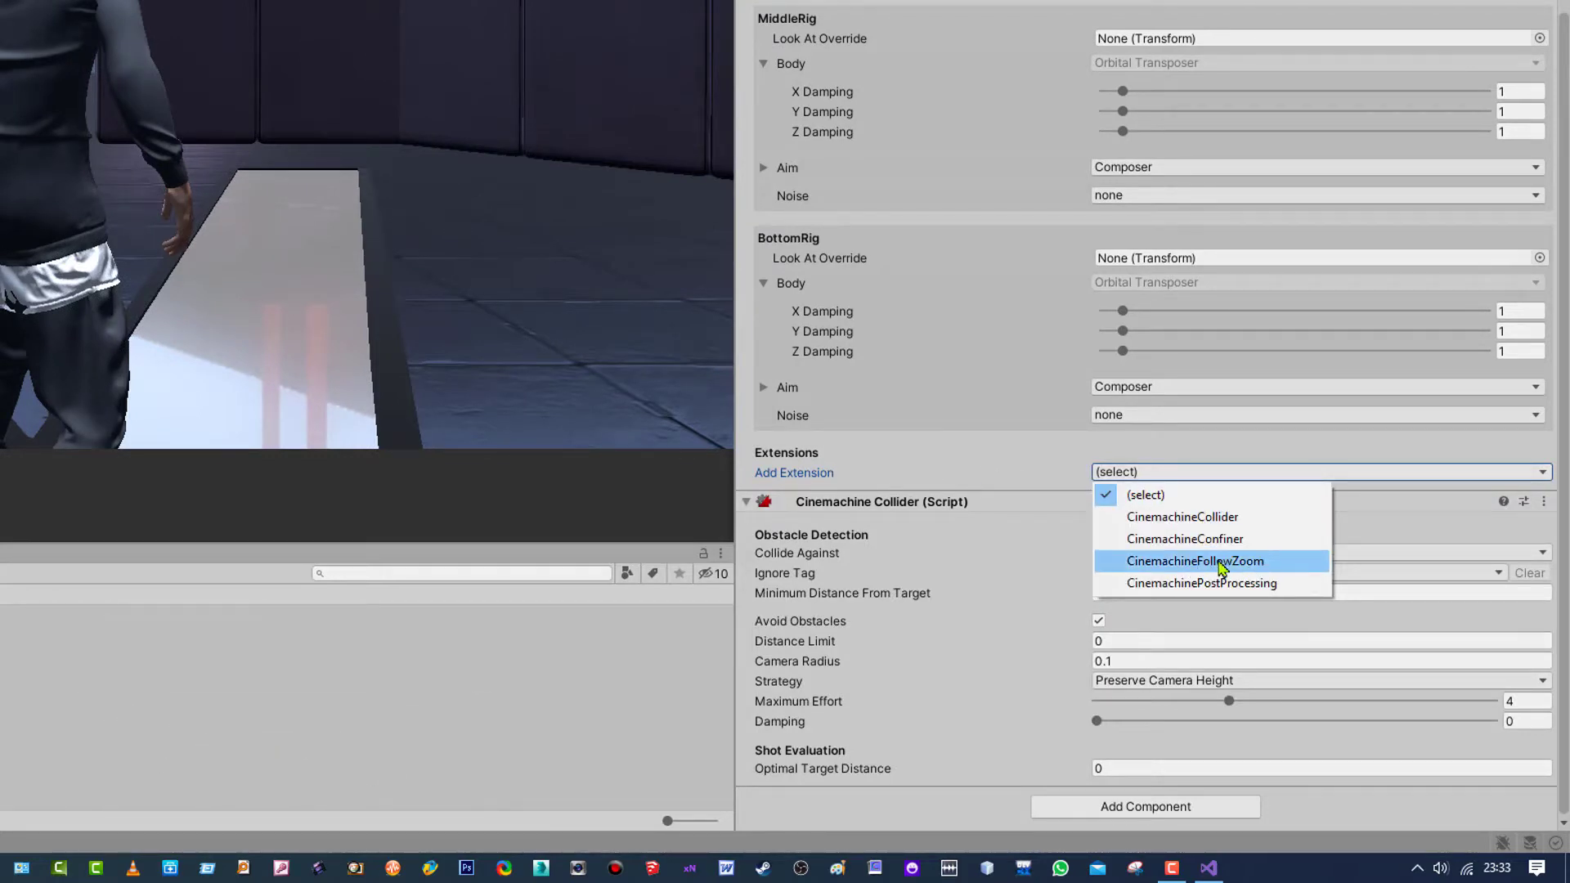
pyautogui.click(1261, 570)
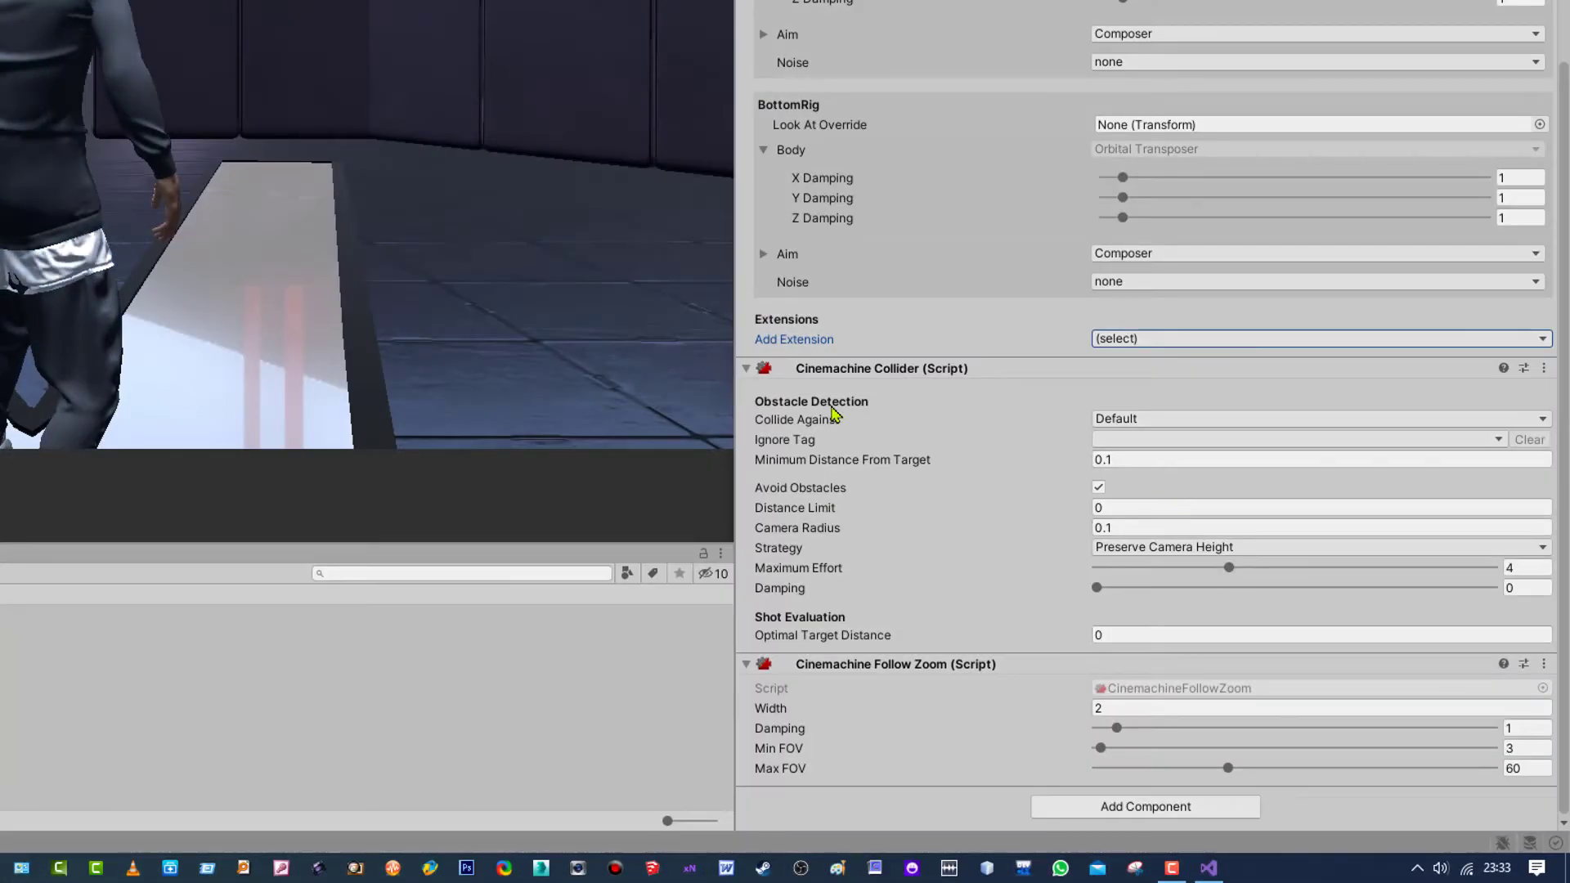
# Set the collider's Collide Against to Everything and Ignore Tag to Player.
pyautogui.click(1129, 420)
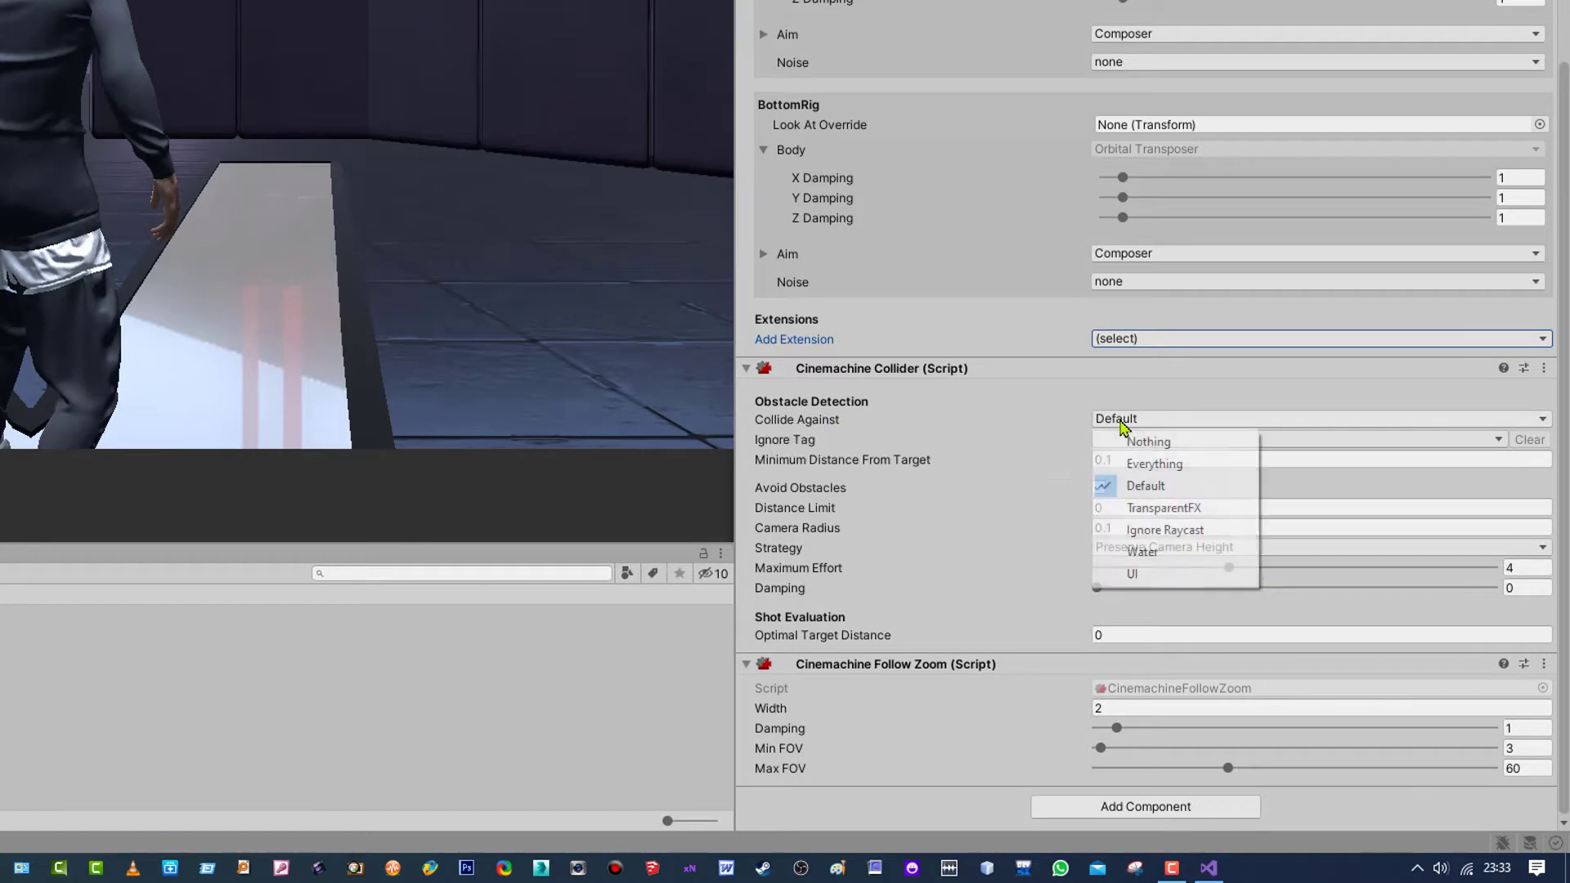
pyautogui.click(1155, 463)
pyautogui.click(1135, 425)
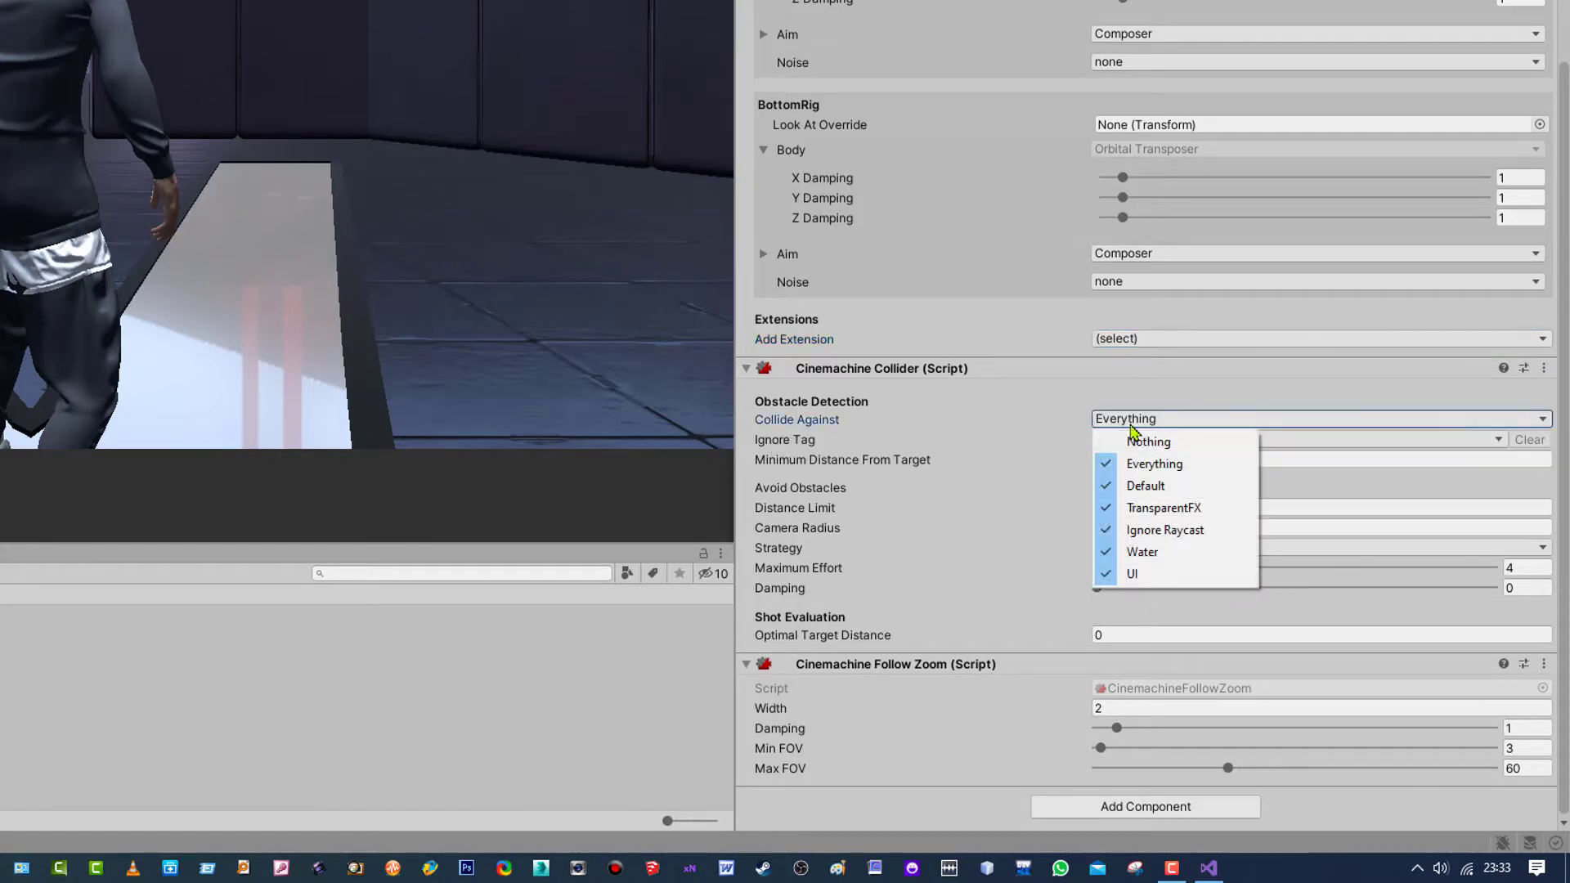
pyautogui.click(1008, 436)
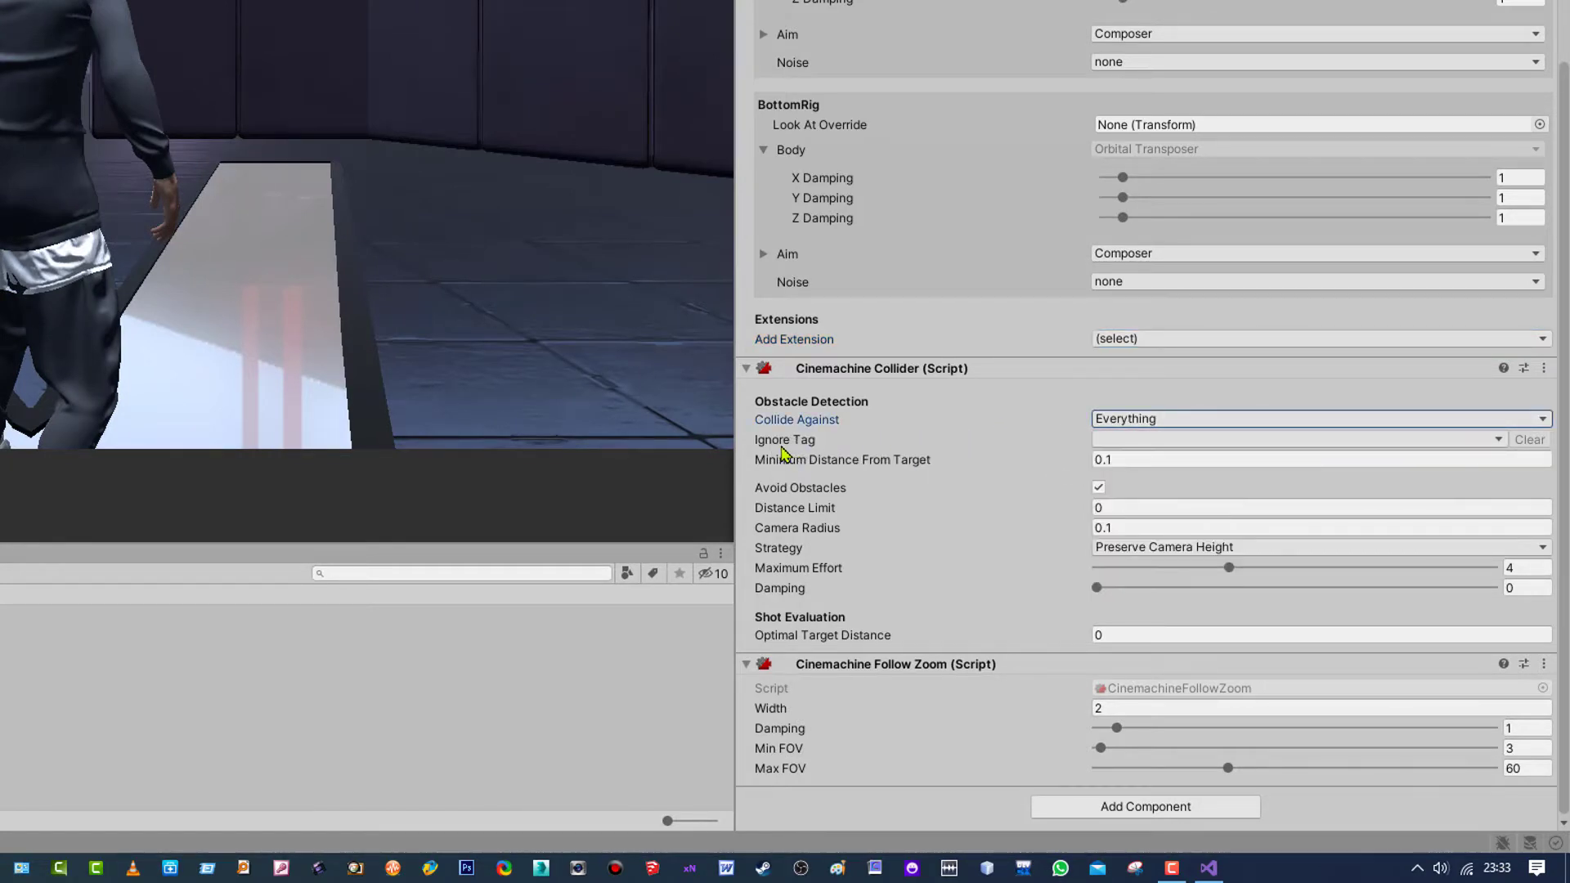
pyautogui.click(1156, 442)
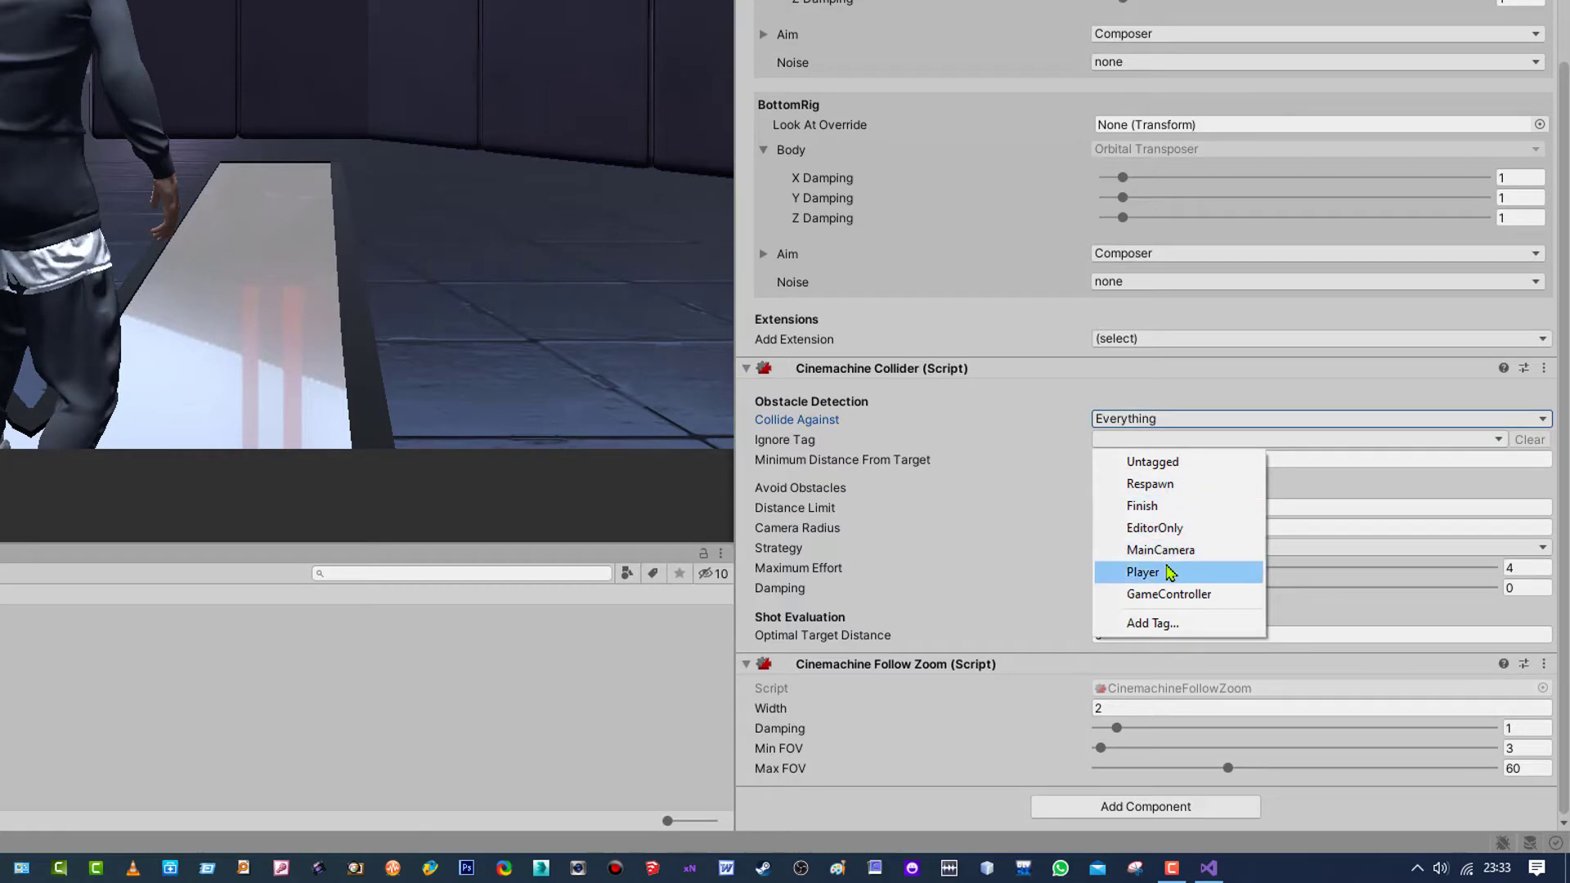
pyautogui.click(1145, 573)
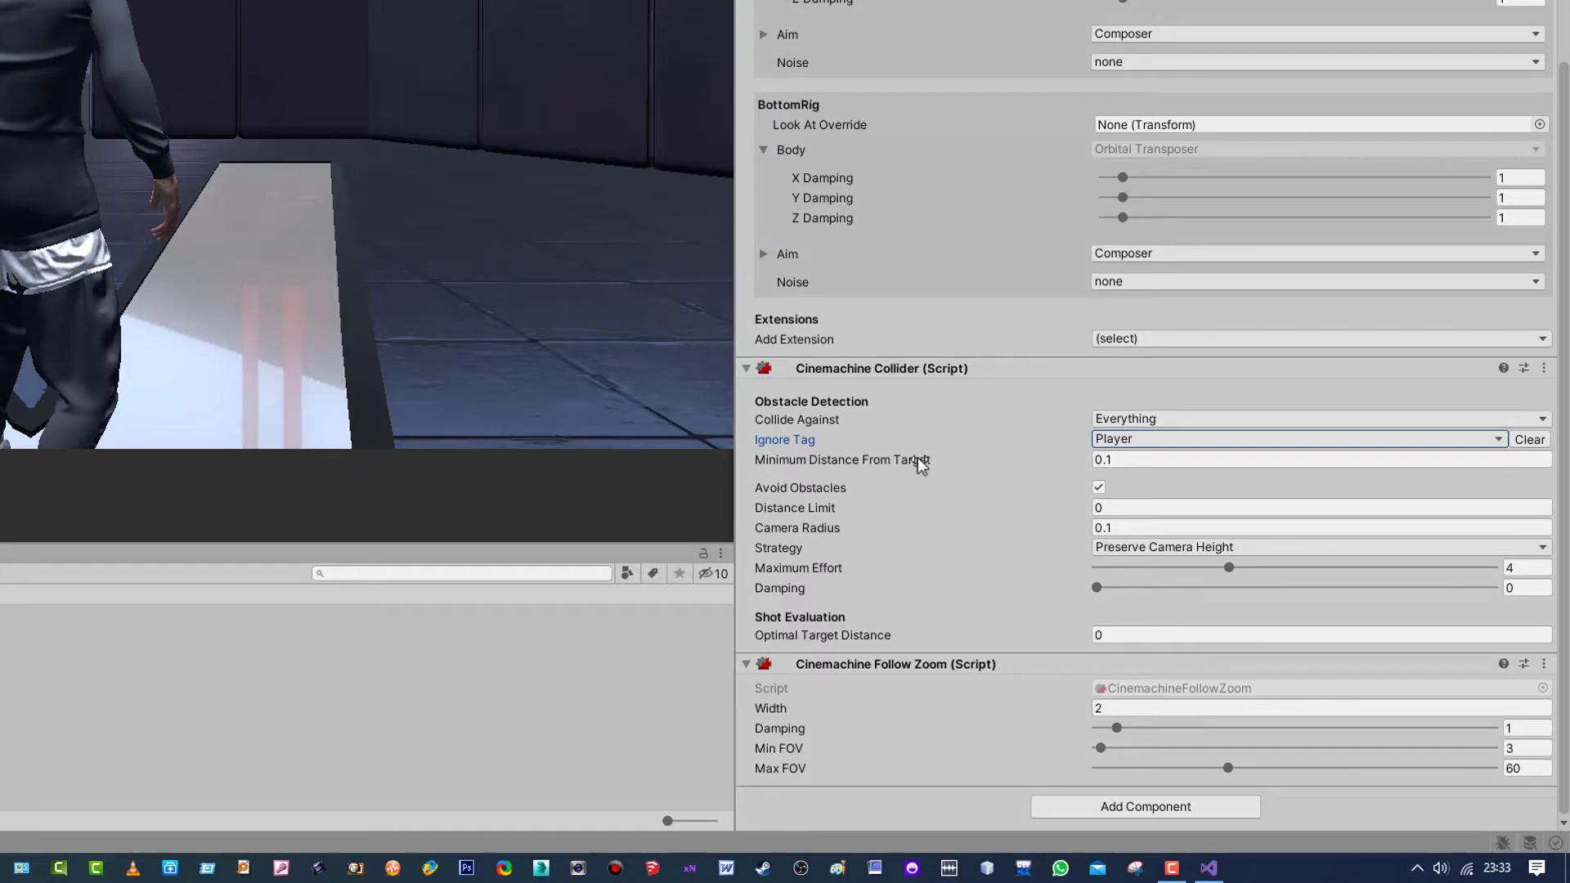
# Lower Minimum Distance From Target to 0.01 and set Camera Radius to 0.
pyautogui.moveTo(922, 464)
pyautogui.moveTo(1059, 468); pyautogui.dragTo(1014, 467)
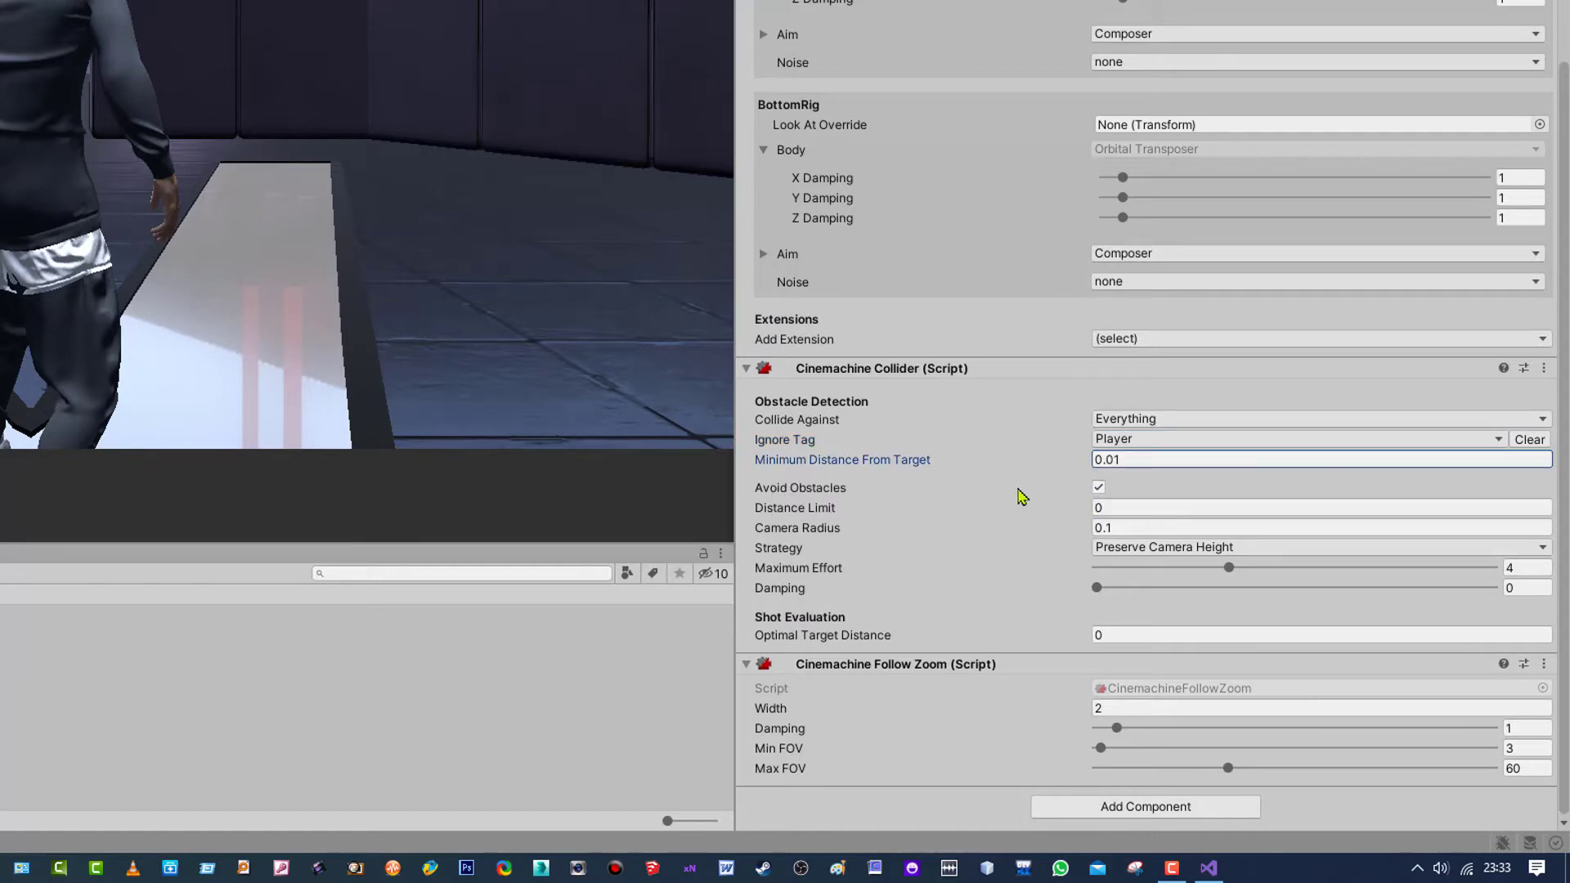
pyautogui.click(1143, 508)
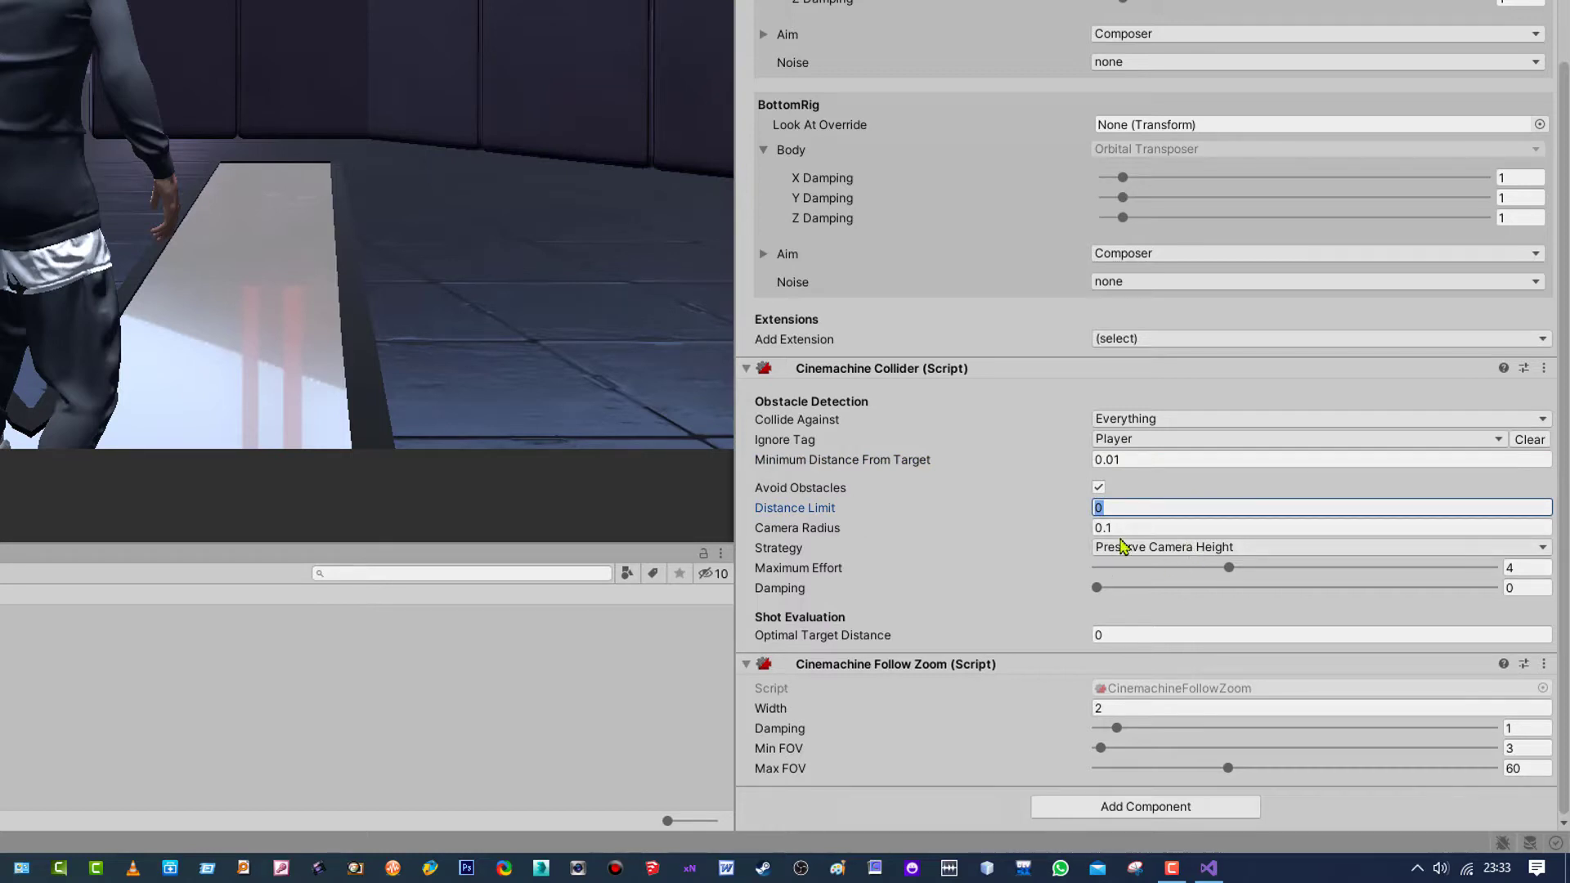
pyautogui.click(1123, 529)
pyautogui.doubleClick(1123, 529)
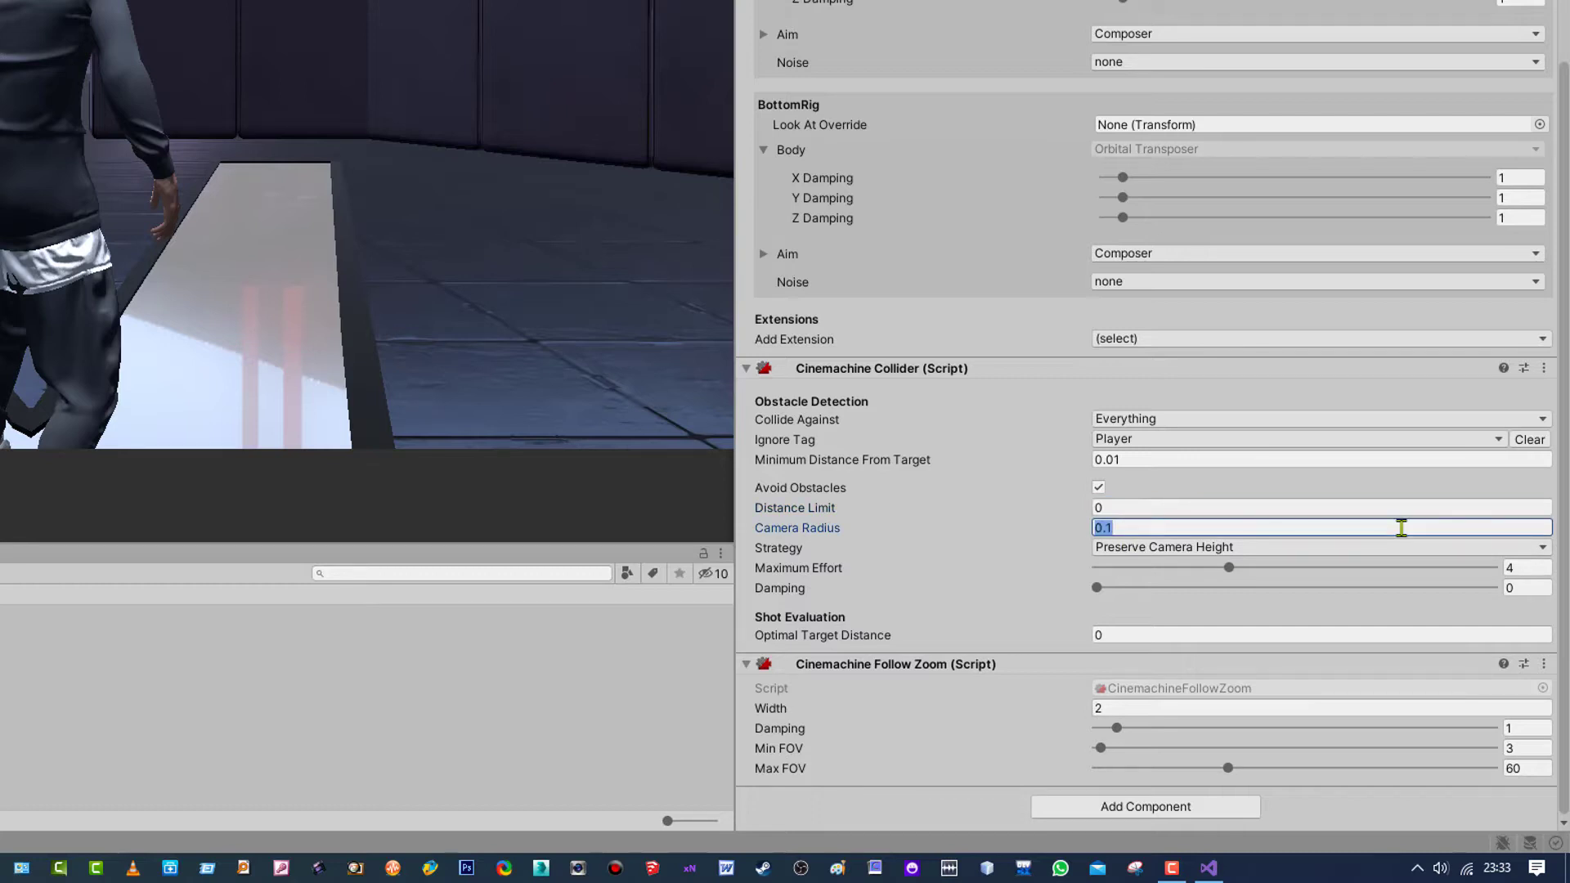
pyautogui.write('0')
pyautogui.click(1532, 567)
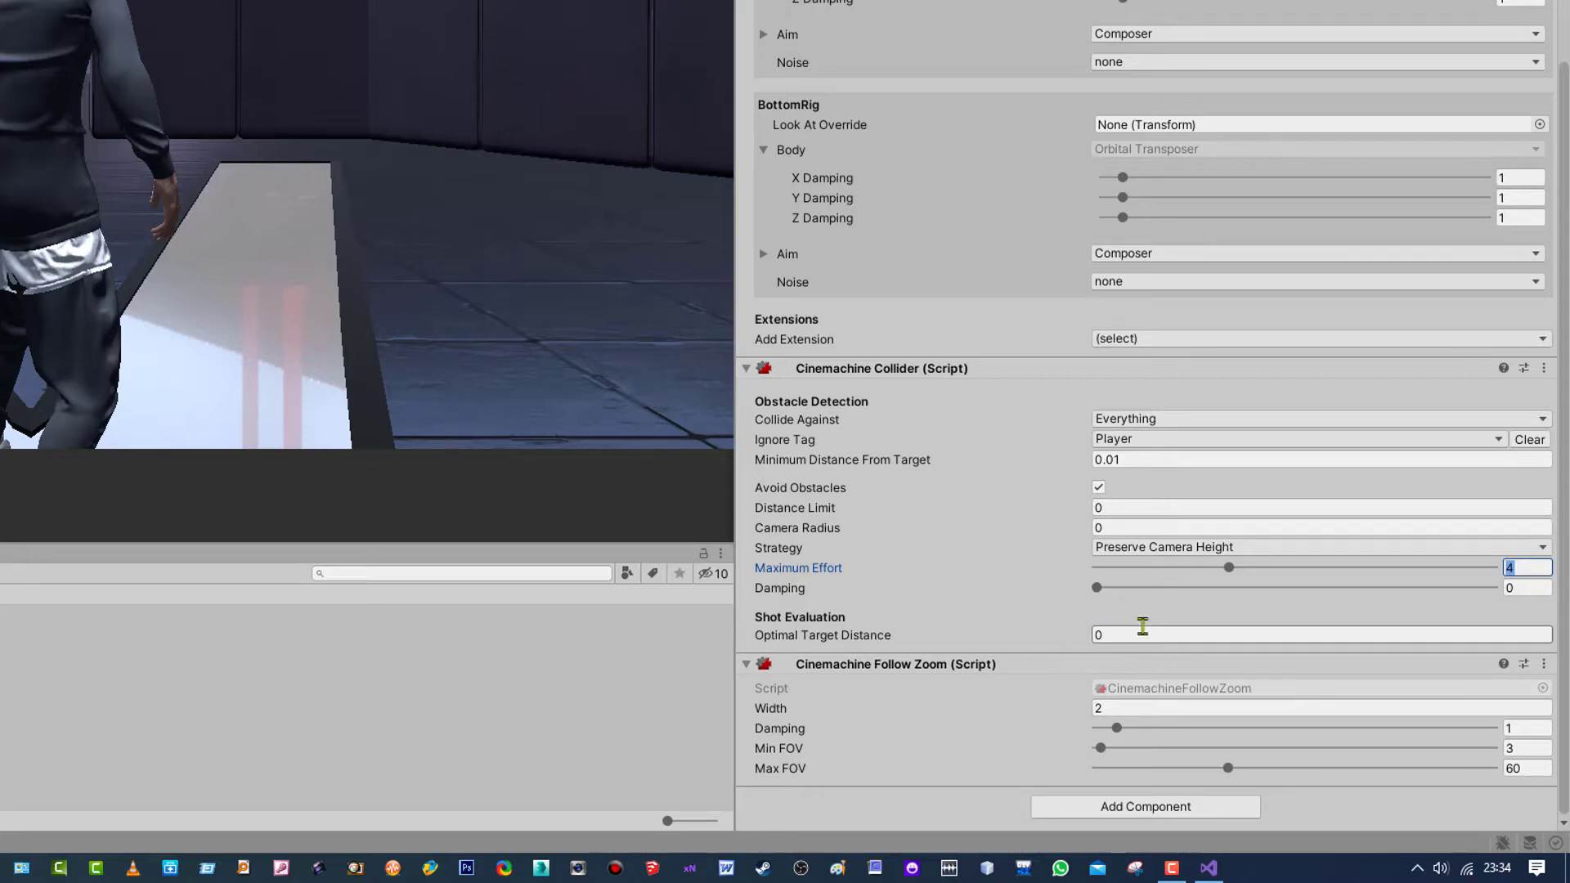
pyautogui.click(769, 642)
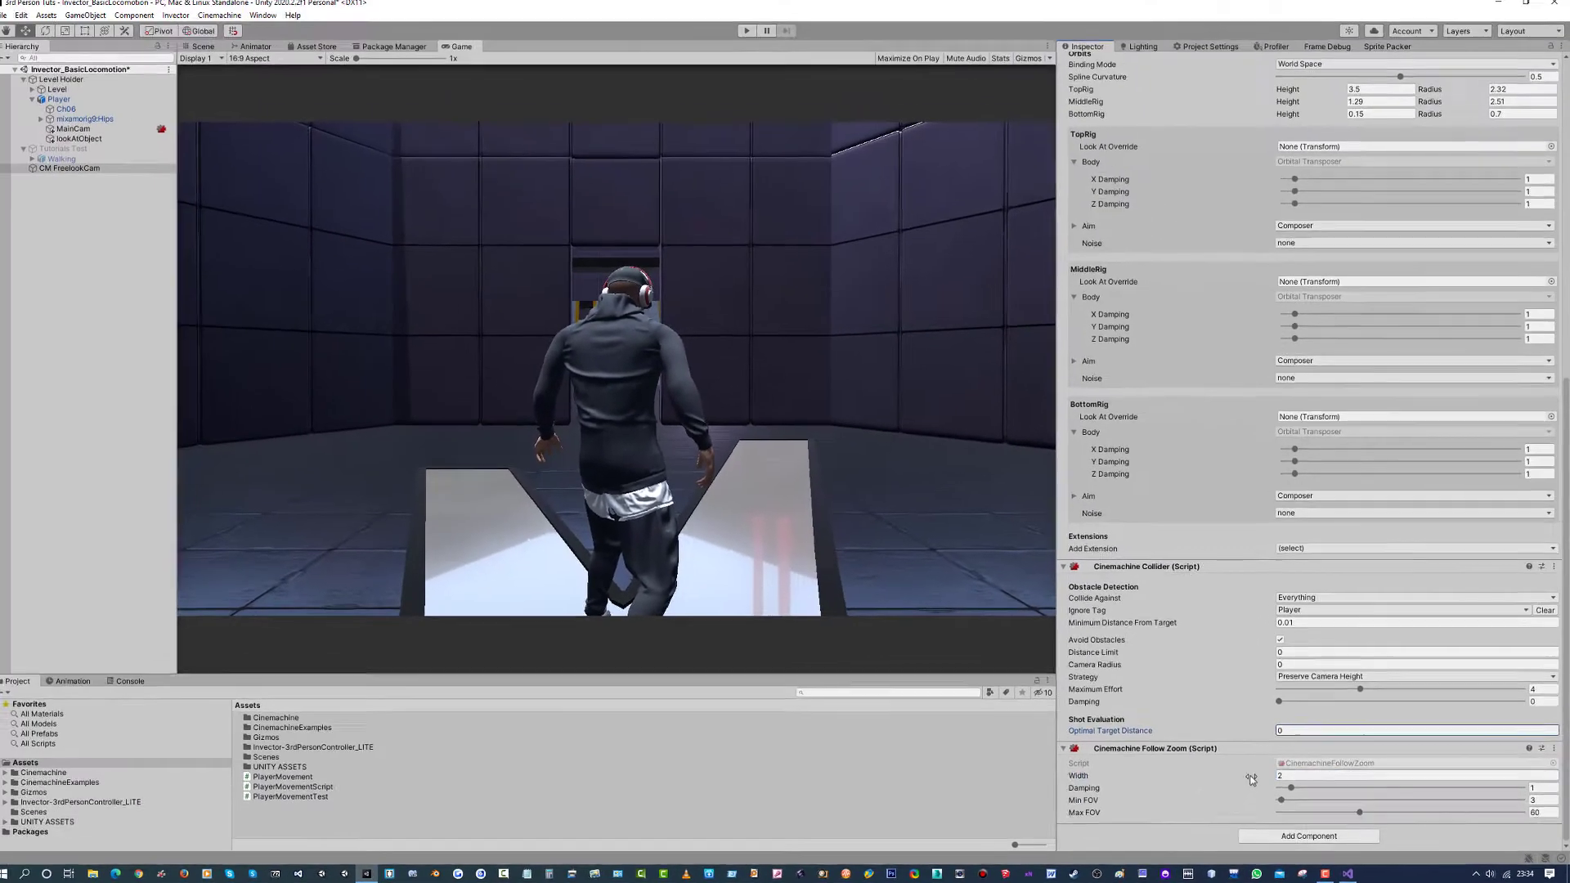
# Set Follow Zoom width to 2.66, damping 6, min FOV 30 and max FOV 60.
pyautogui.click(1056, 709)
pyautogui.moveTo(1257, 781); pyautogui.dragTo(1270, 780)
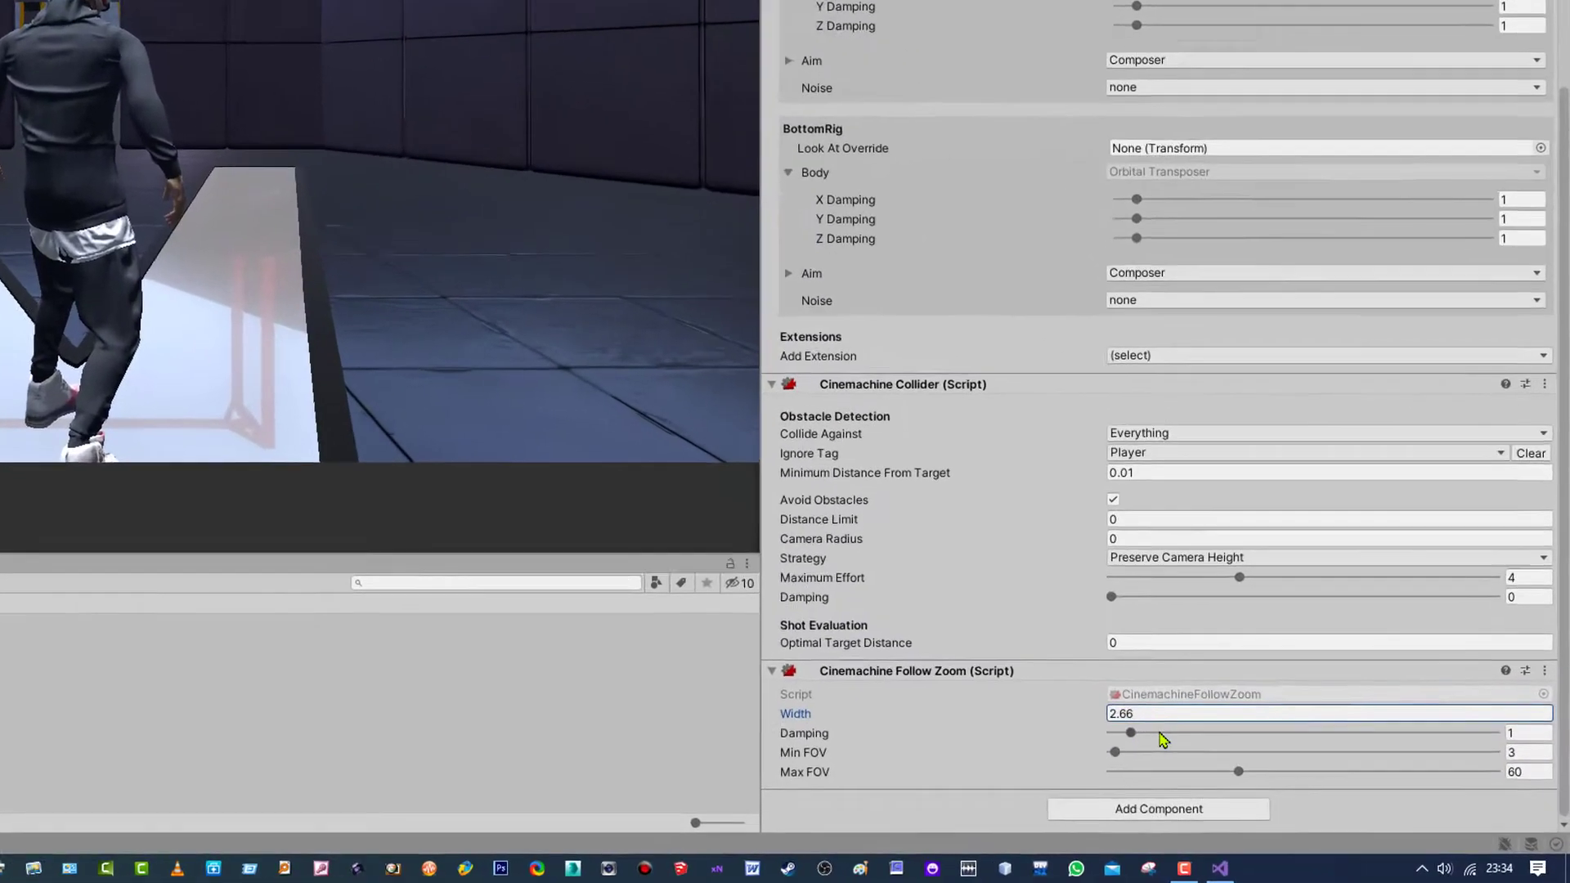
pyautogui.click(1542, 789)
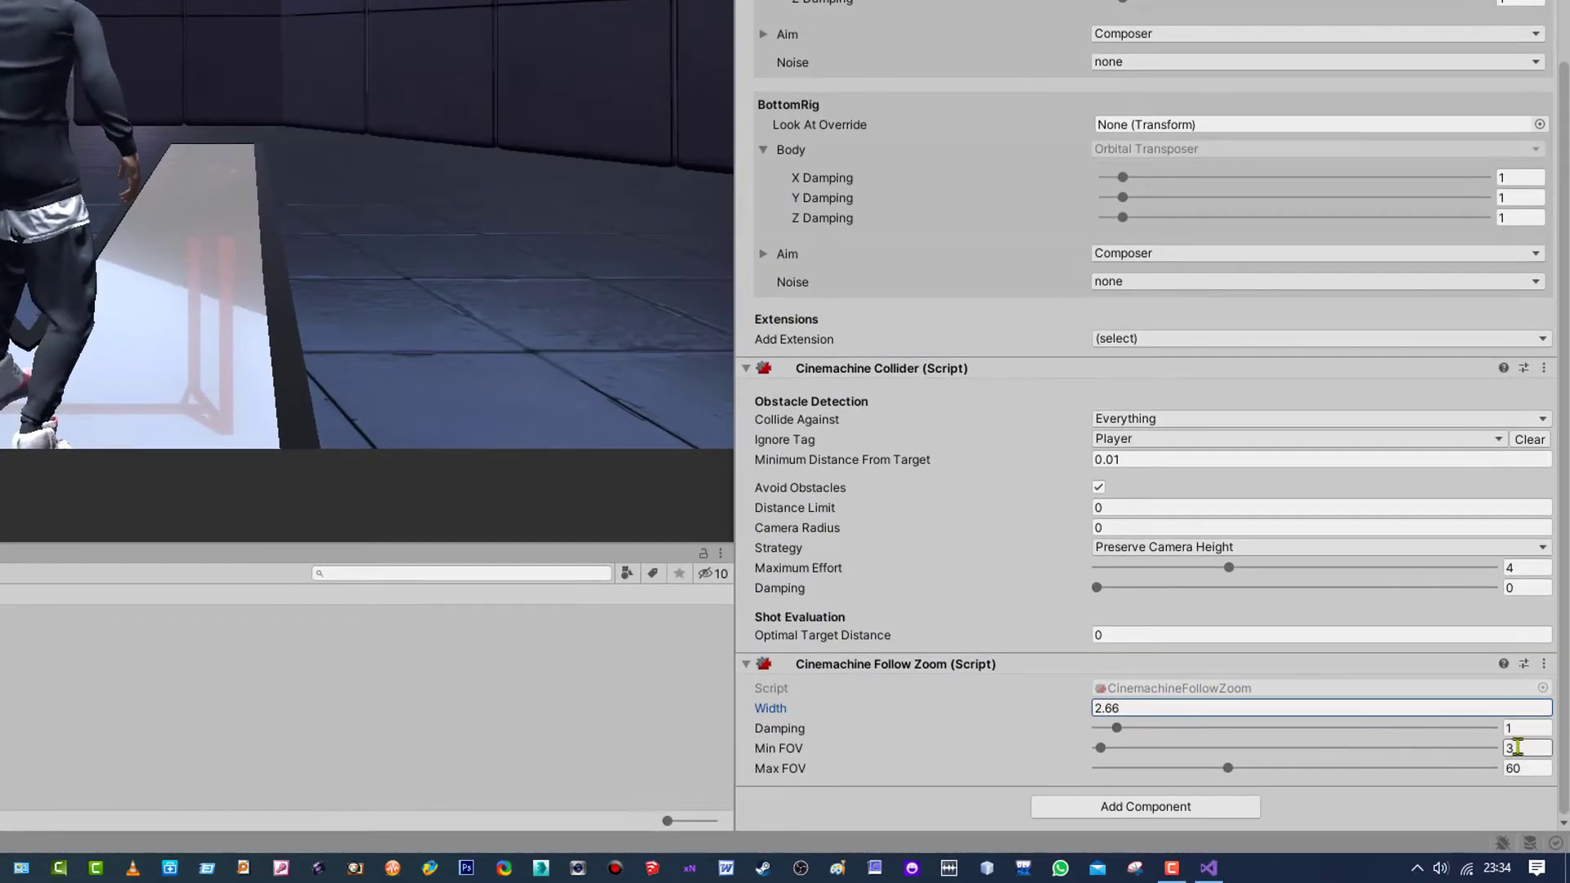
pyautogui.write('6')
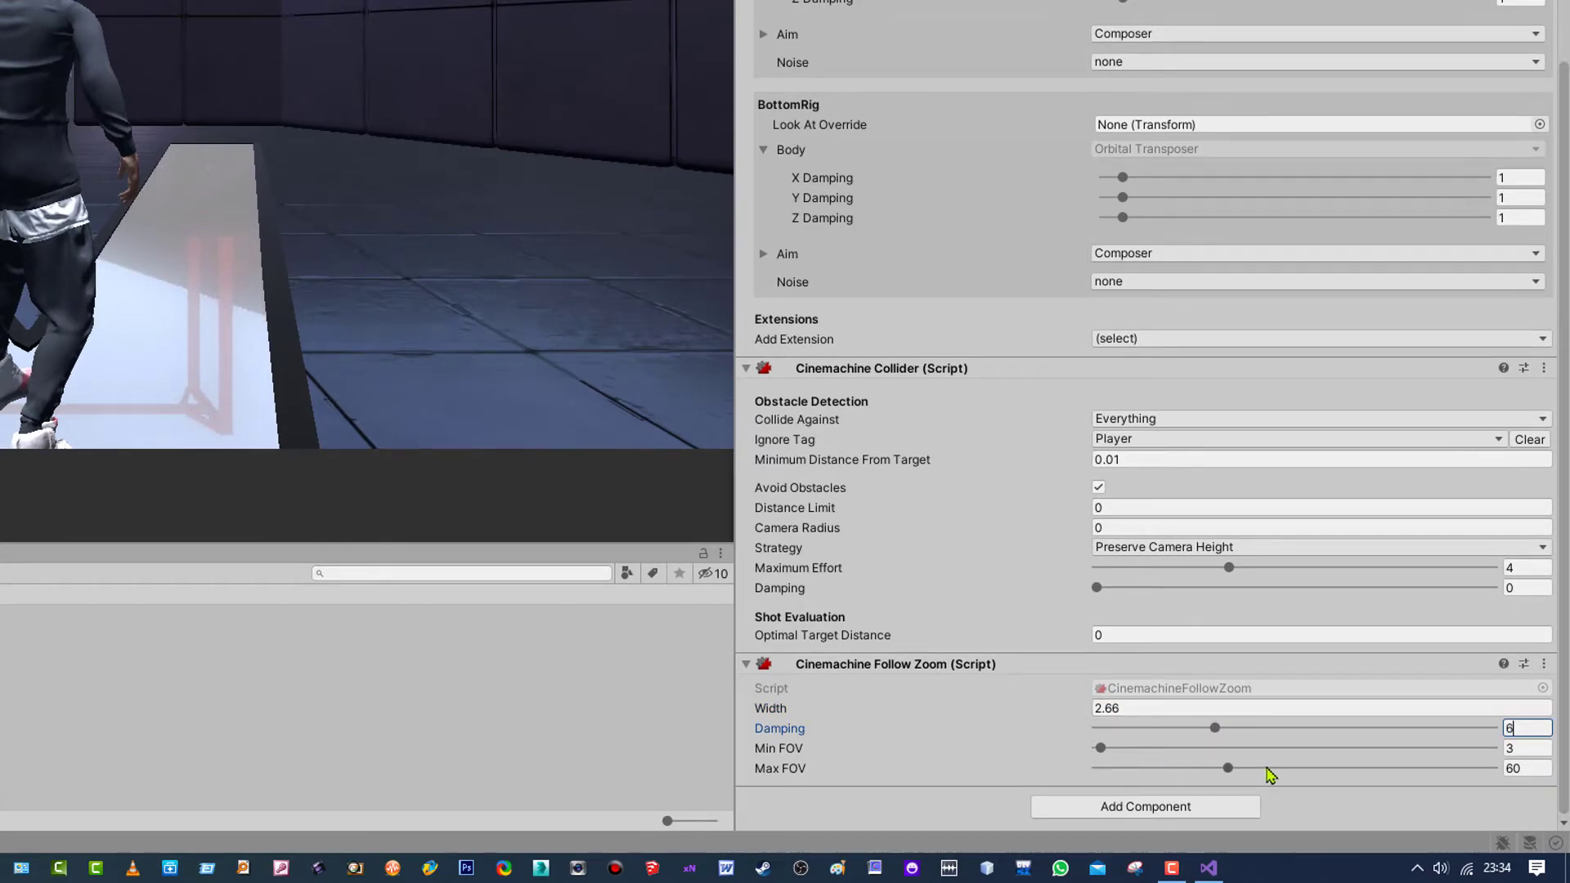
pyautogui.click(1517, 746)
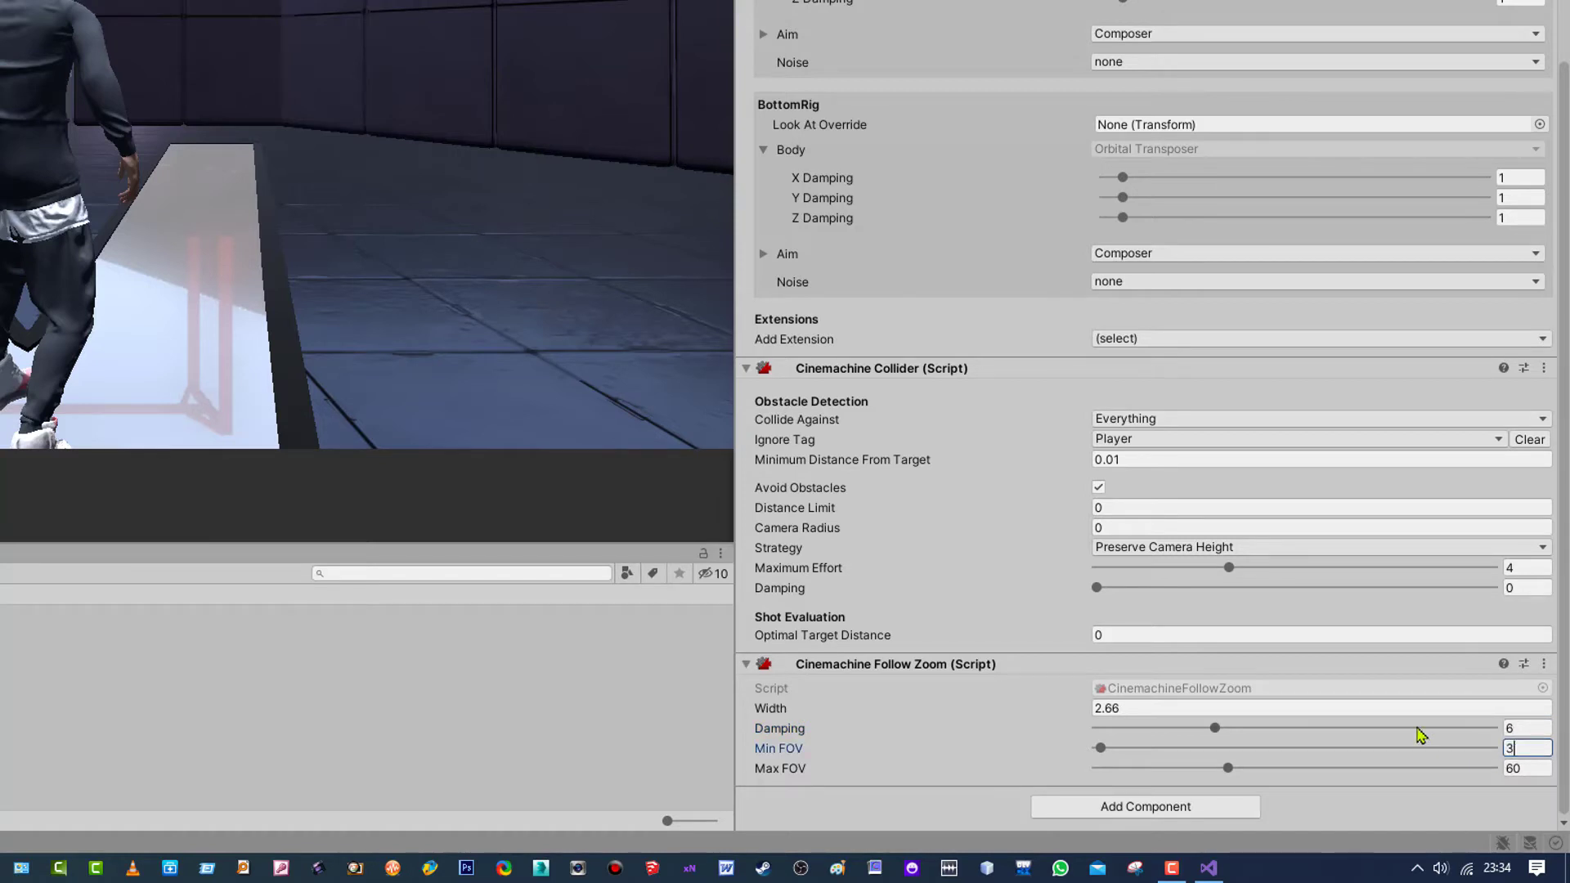
pyautogui.write('0')
pyautogui.press('Tab')
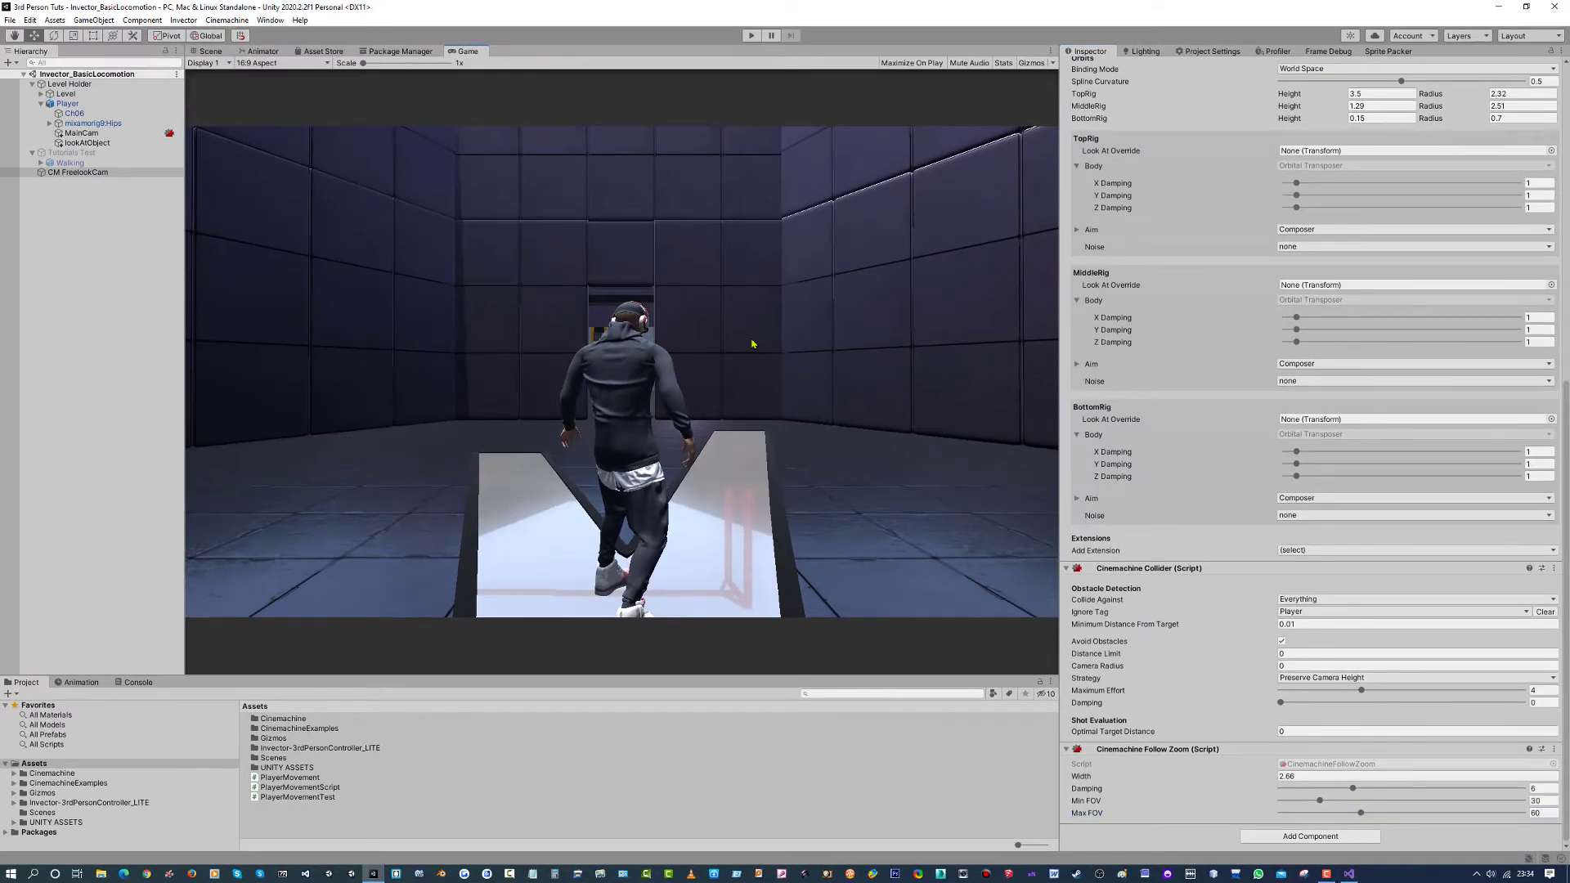
# Enter play mode and select Level Holder in the Hierarchy.
pyautogui.click(750, 35)
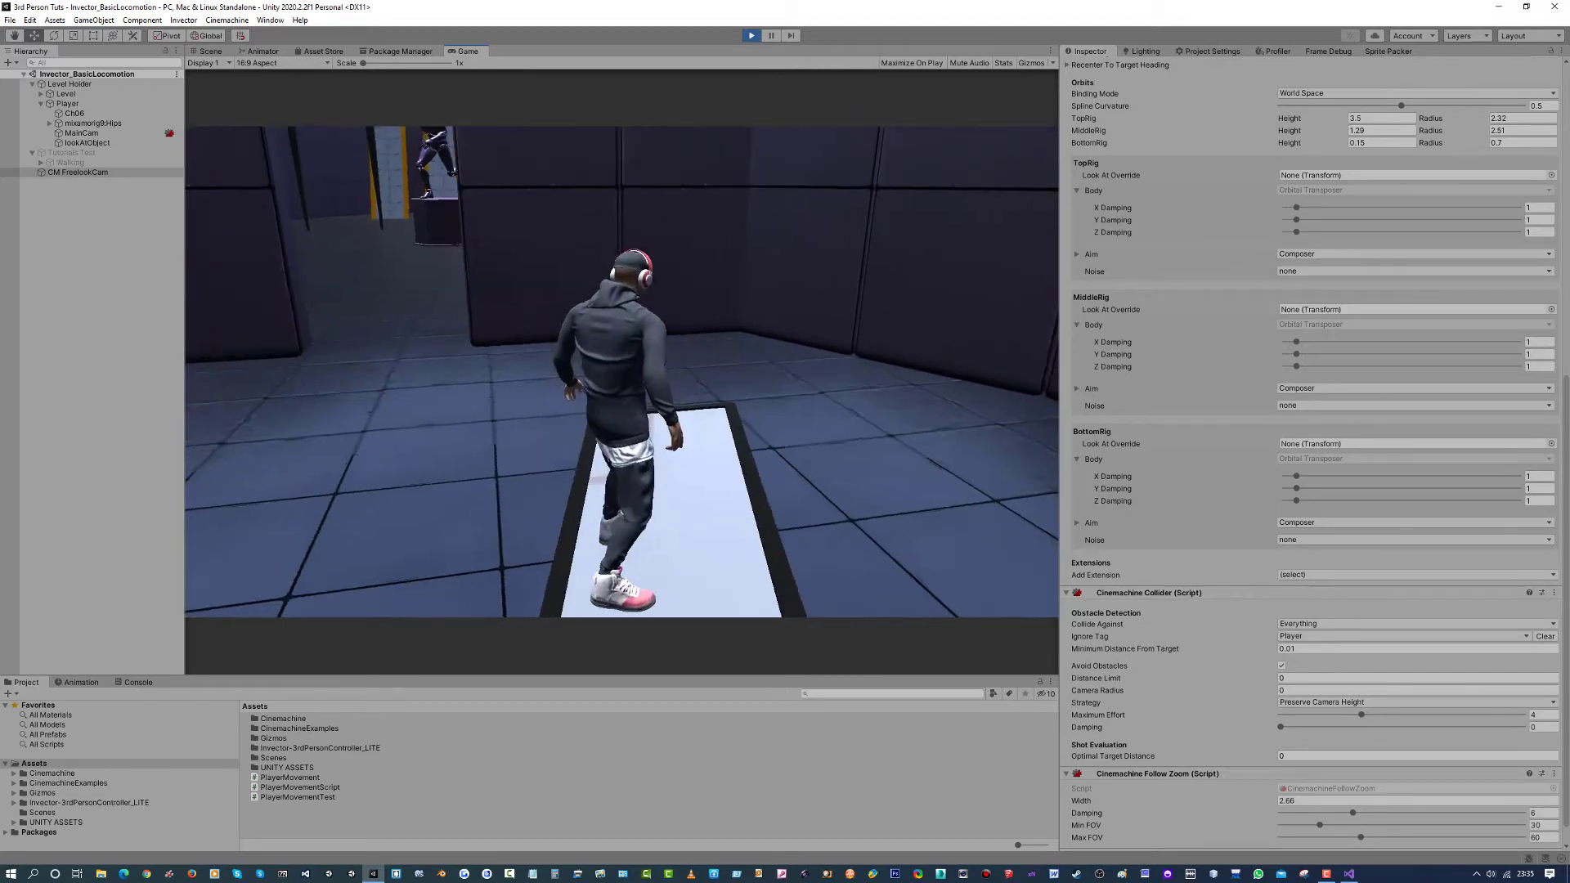
pyautogui.press('super')
pyautogui.click(72, 93)
pyautogui.click(71, 88)
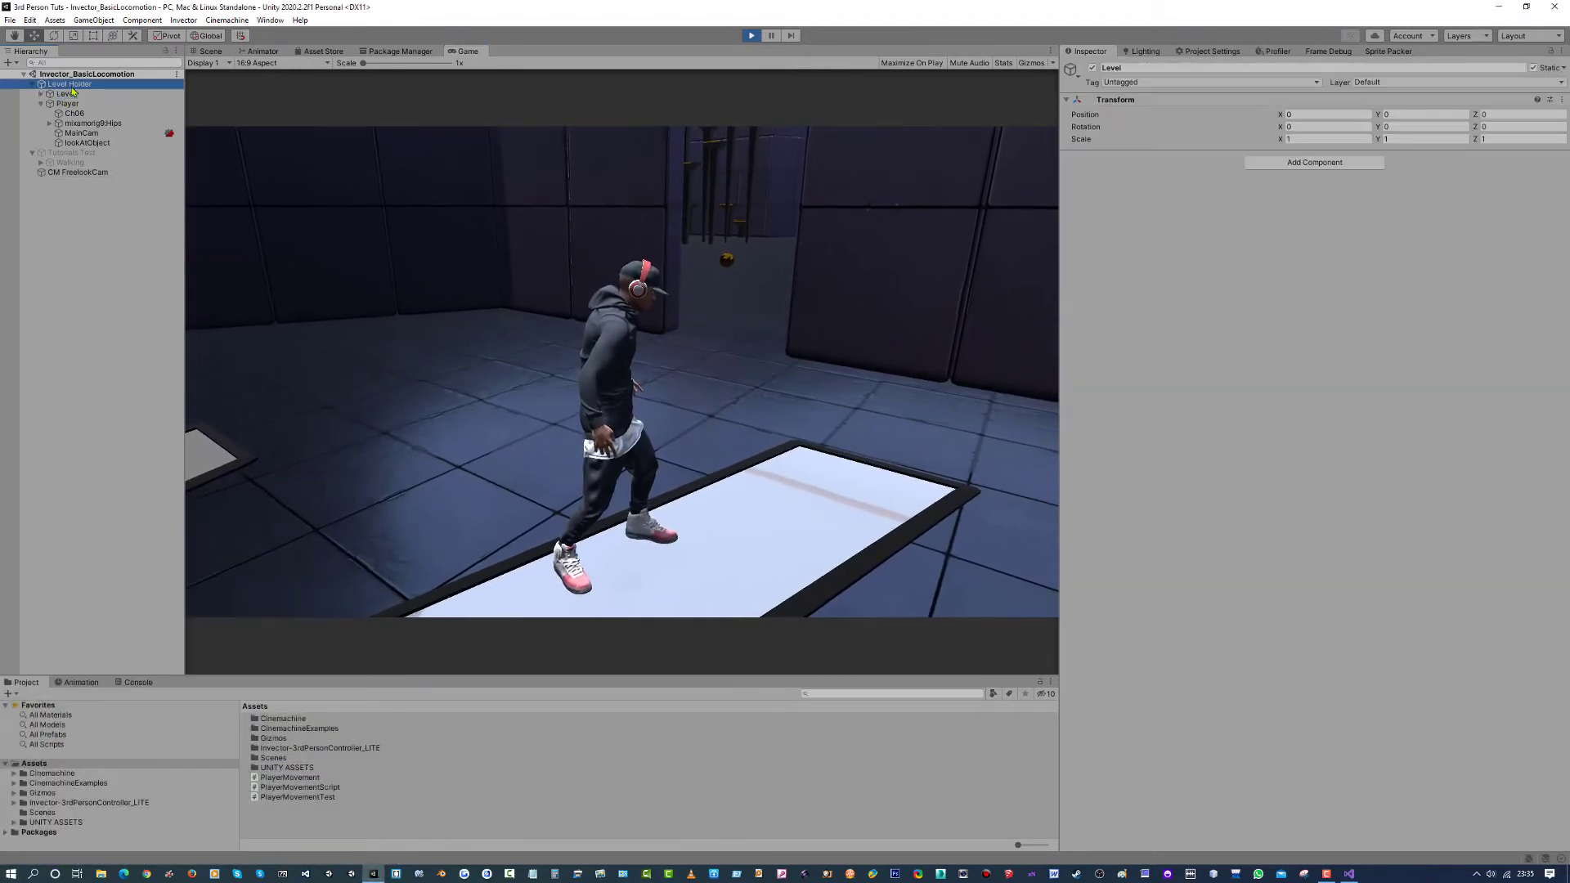
pyautogui.click(723, 438)
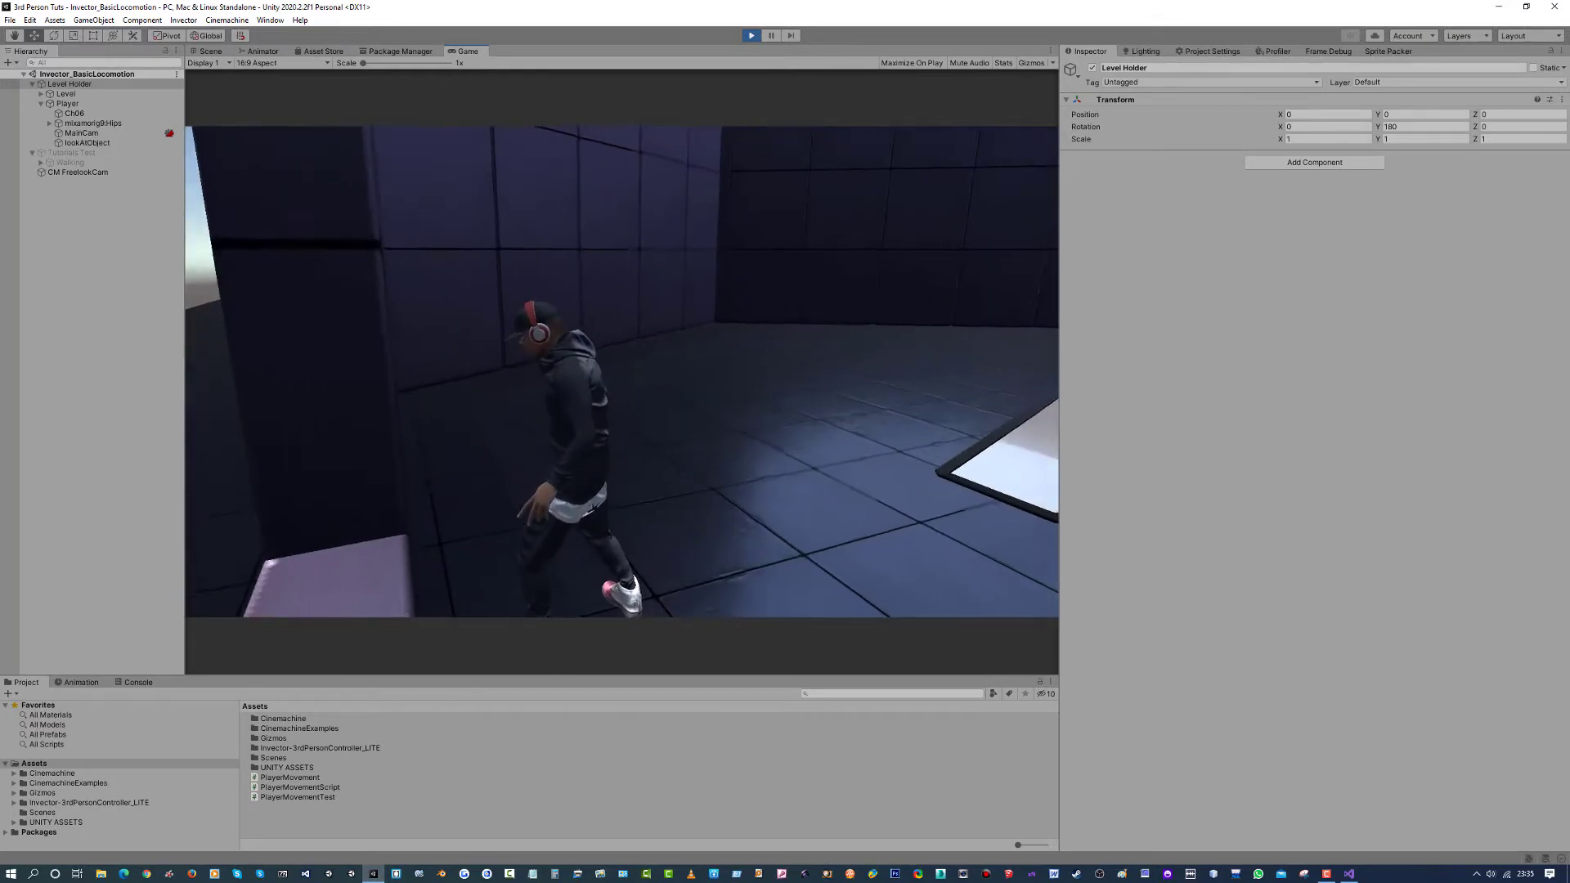
# Walk the character toward the camera and up against the left wall, then select CM FreelookCam.
pyautogui.press('s')
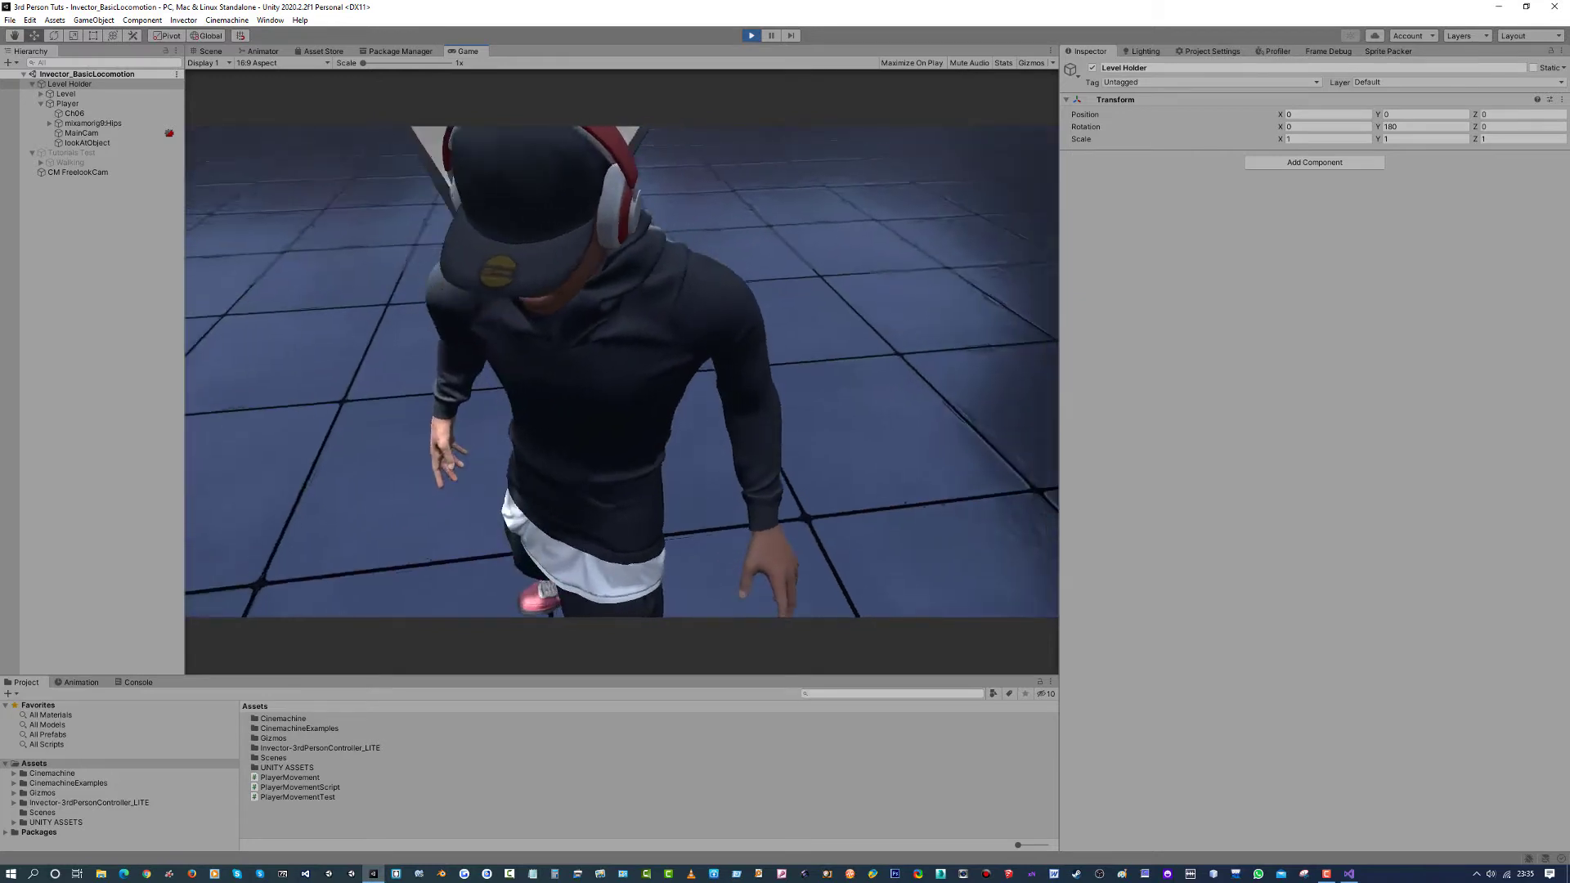
pyautogui.press('a')
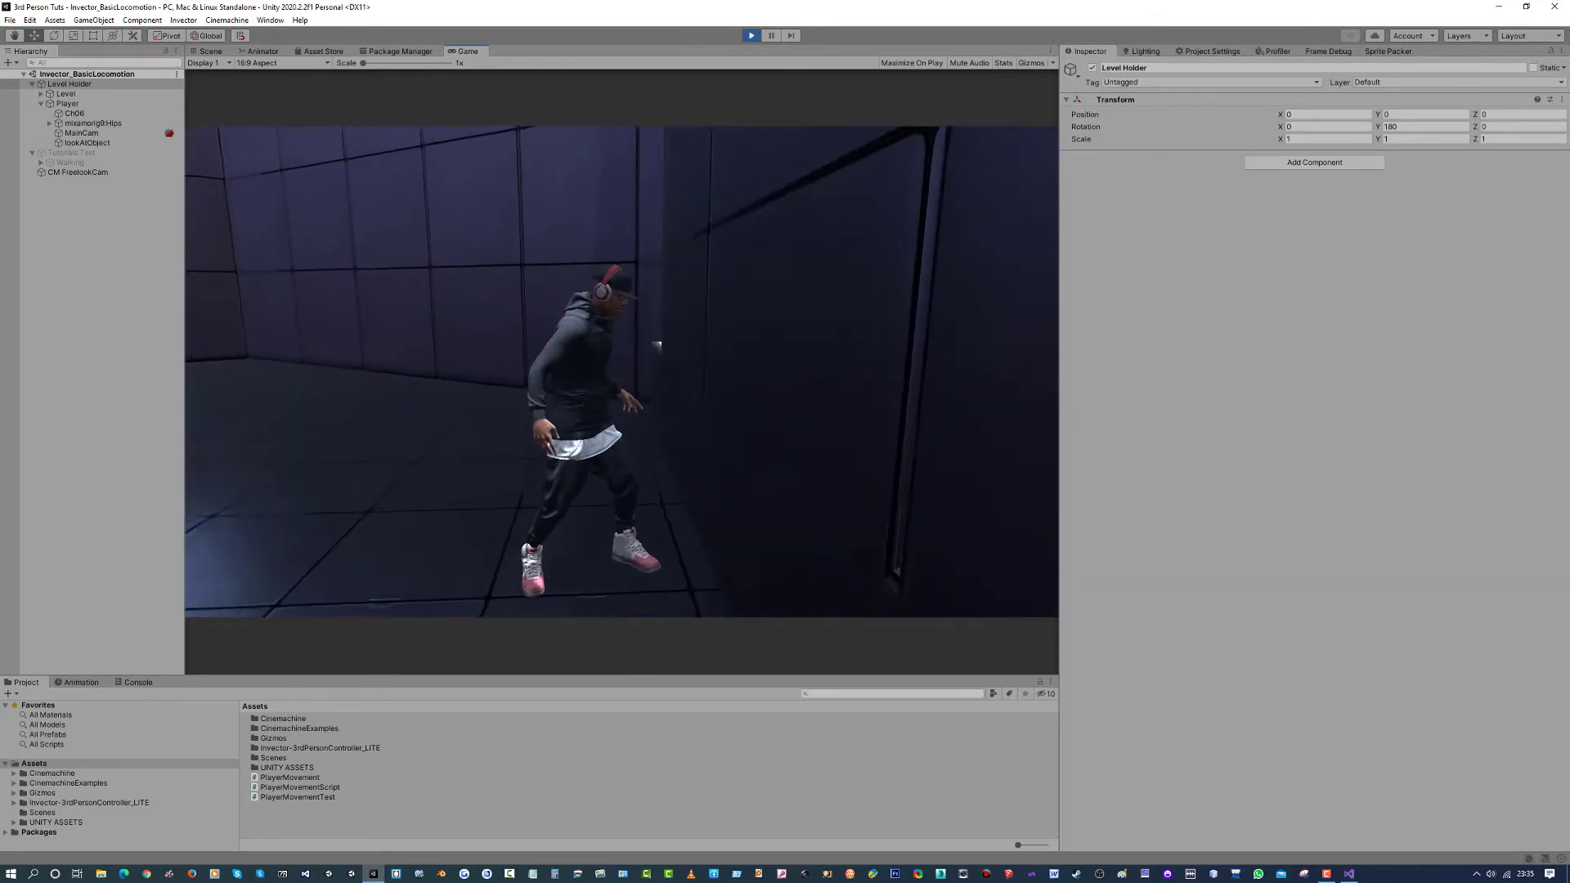
pyautogui.press('w')
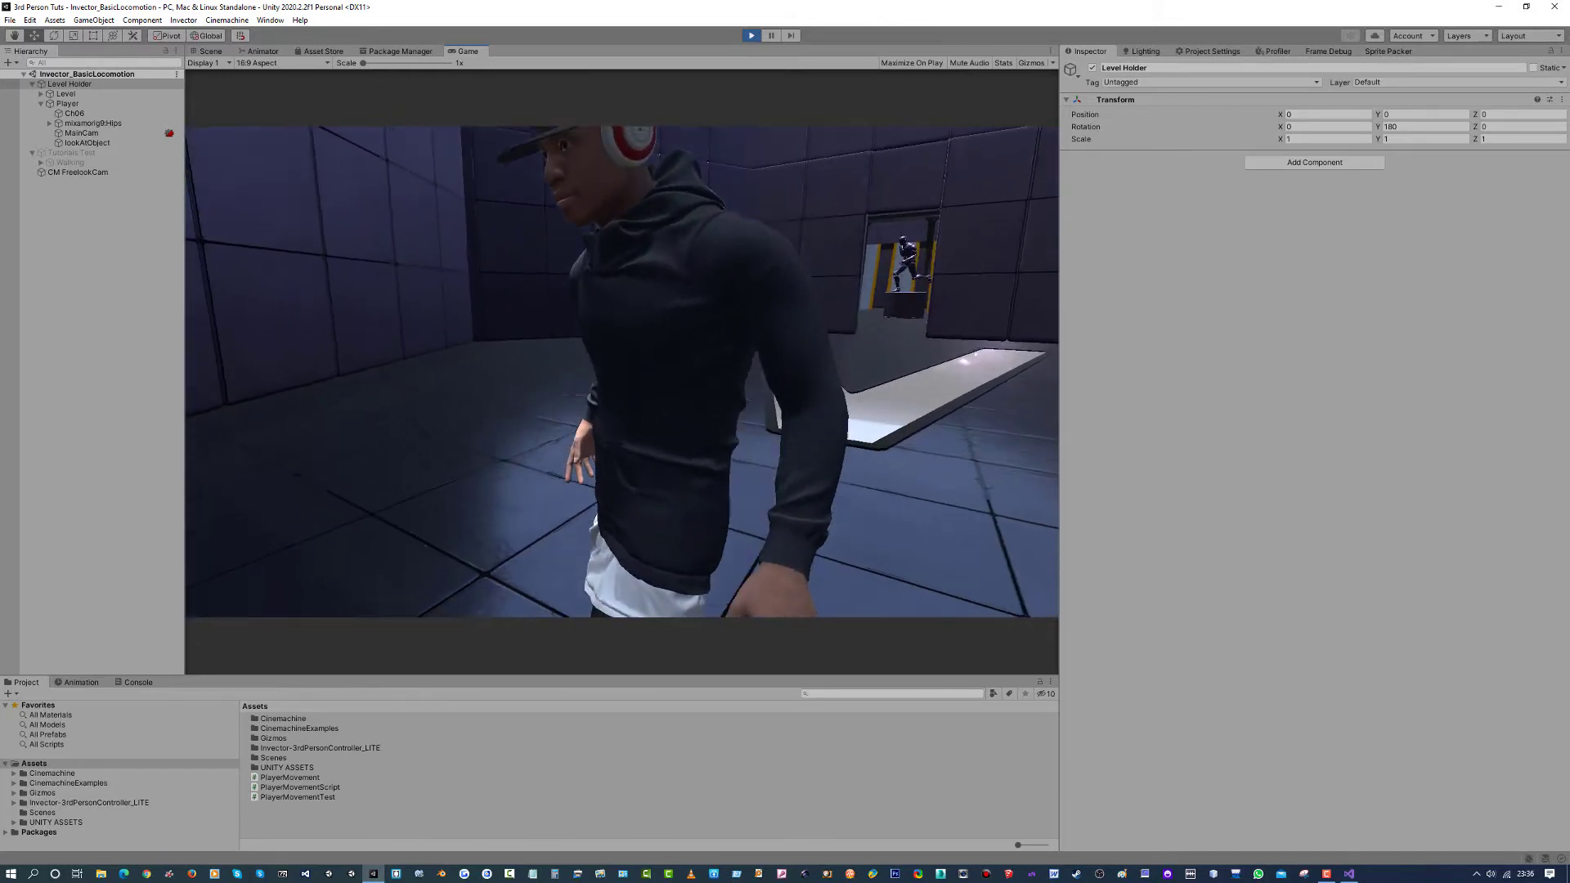
pyautogui.press('super')
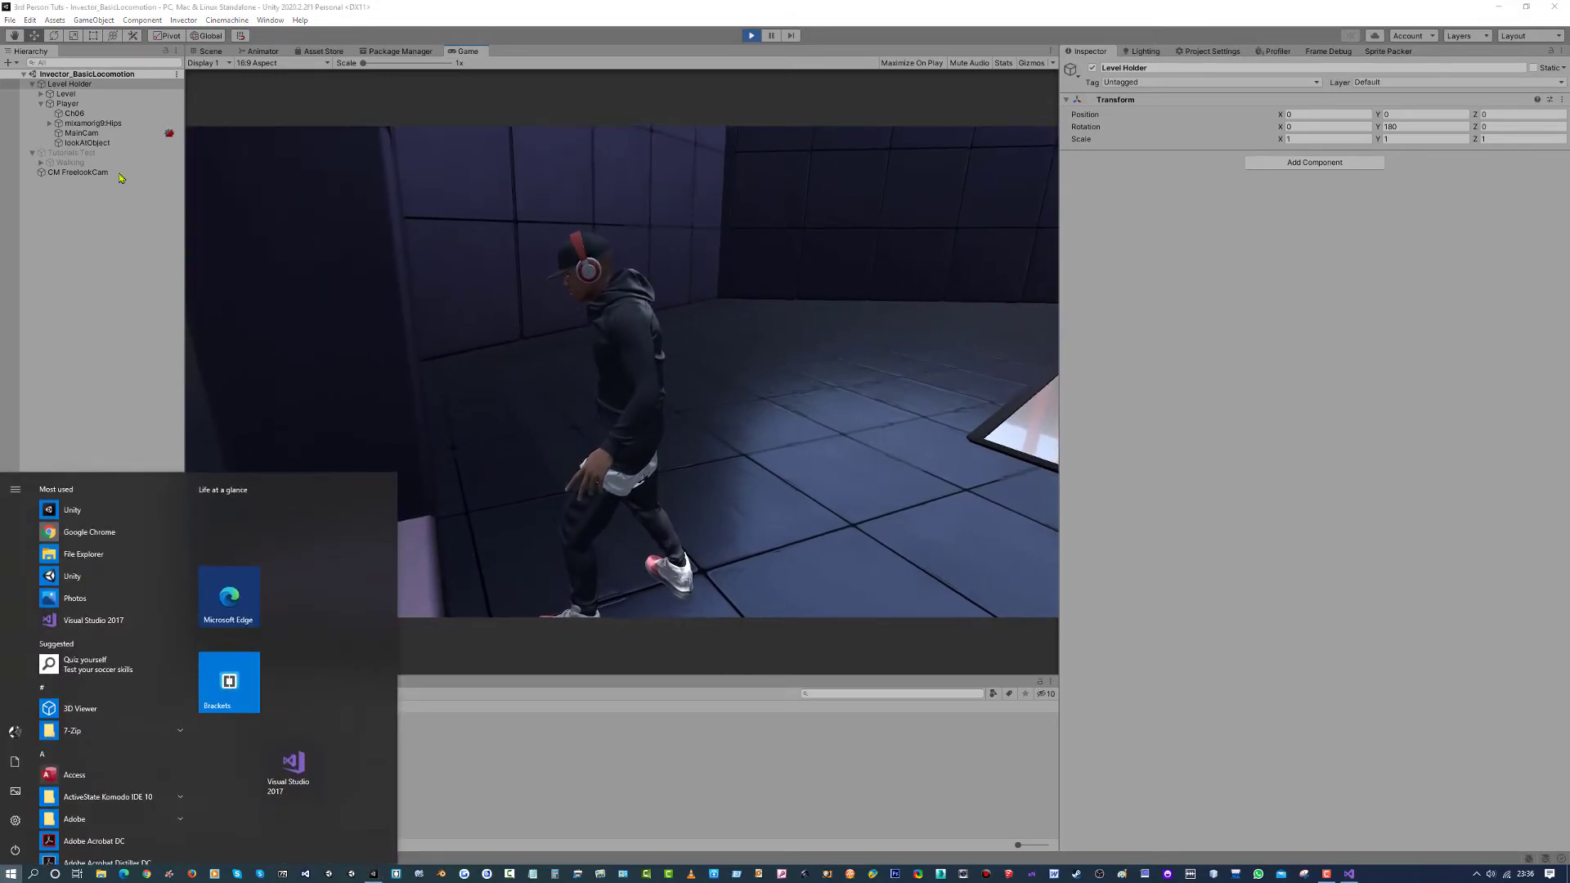
pyautogui.click(78, 172)
# Adjust the collider's damping, minimum distance, camera radius and maximum effort during play mode.
pyautogui.scroll(-10, 1328, 618)
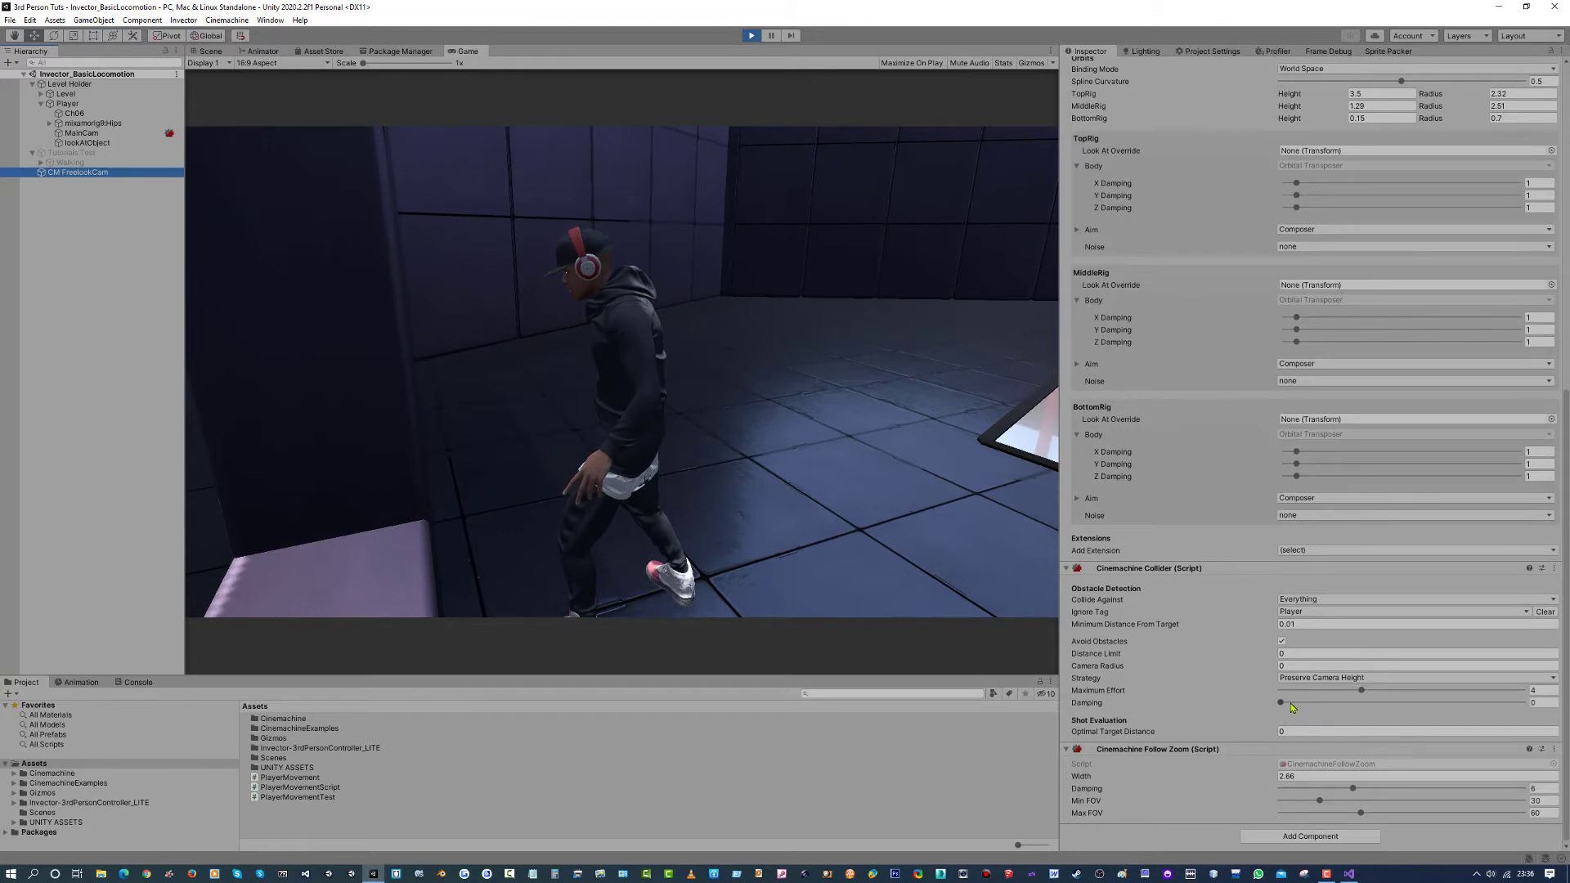
pyautogui.moveTo(1291, 703); pyautogui.dragTo(1360, 706)
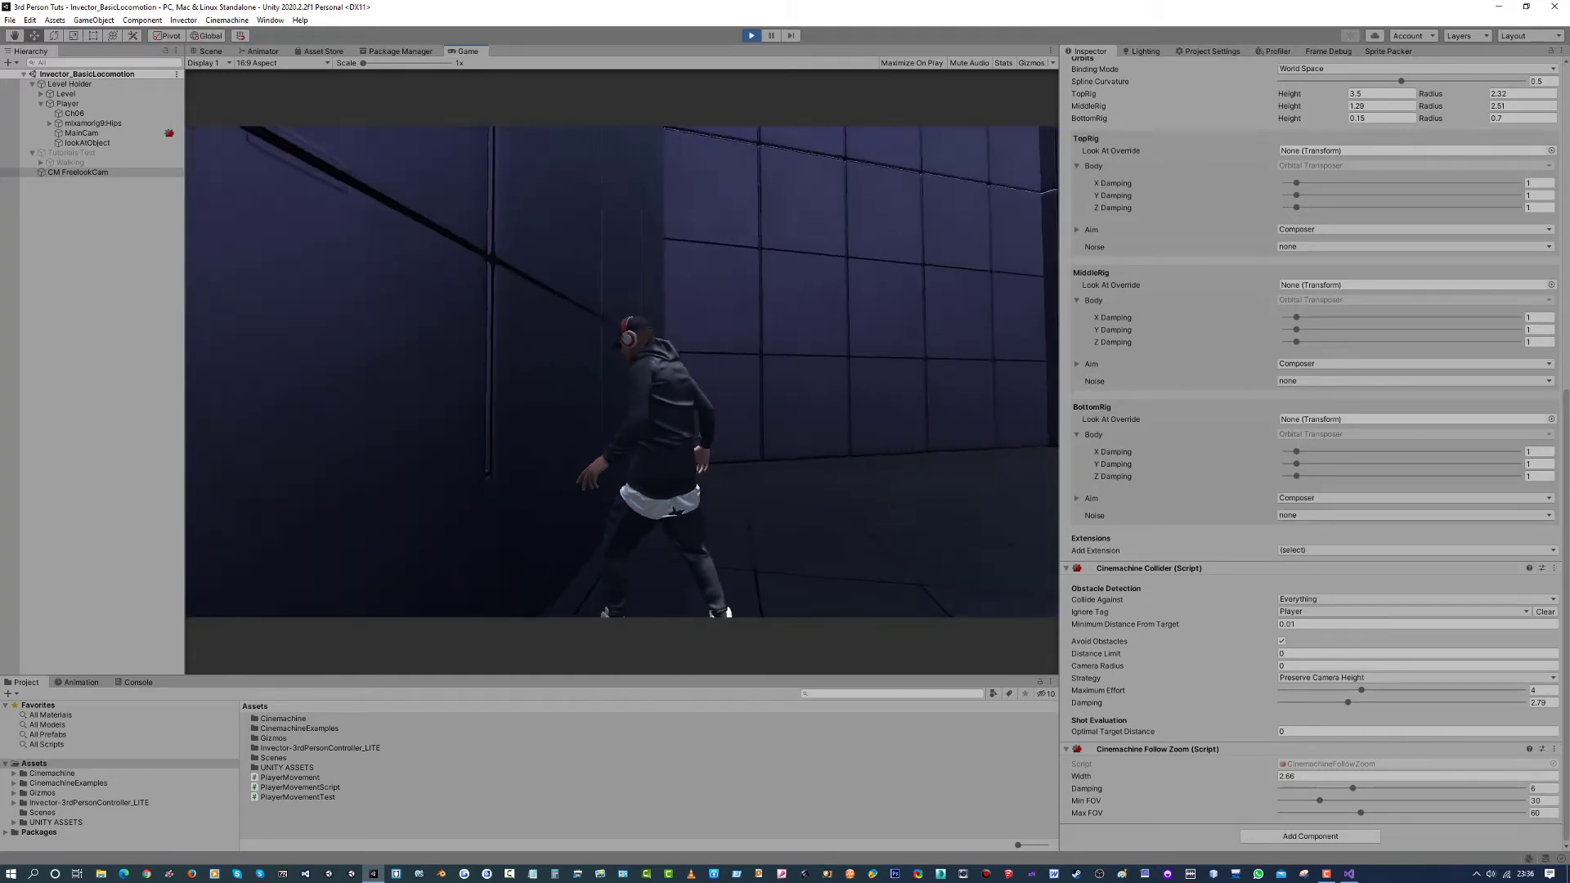
pyautogui.press('super')
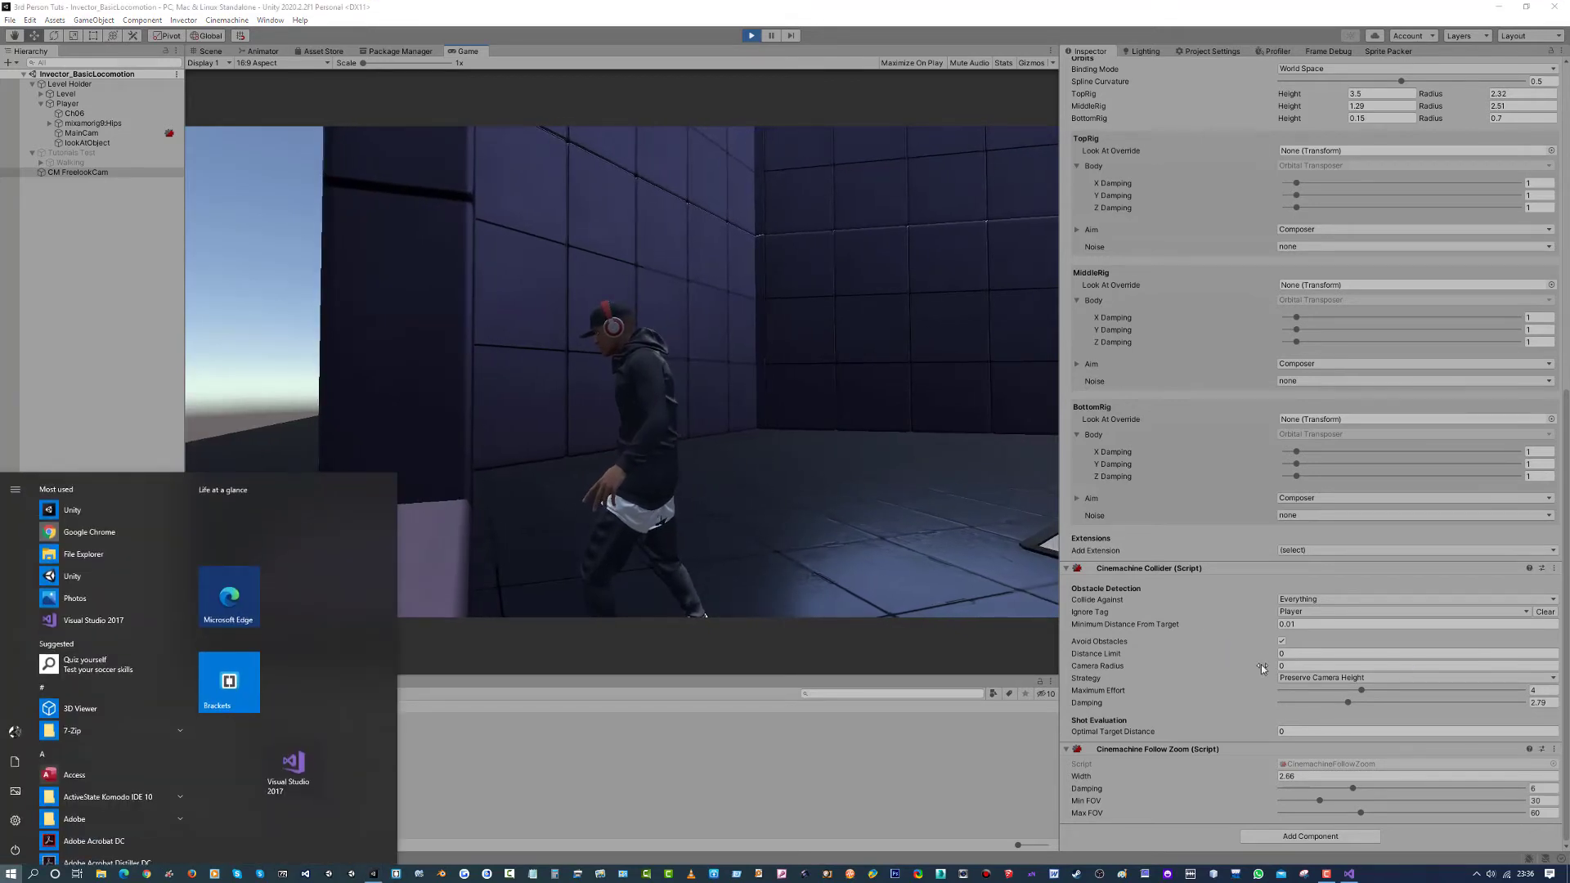
pyautogui.click(1249, 624)
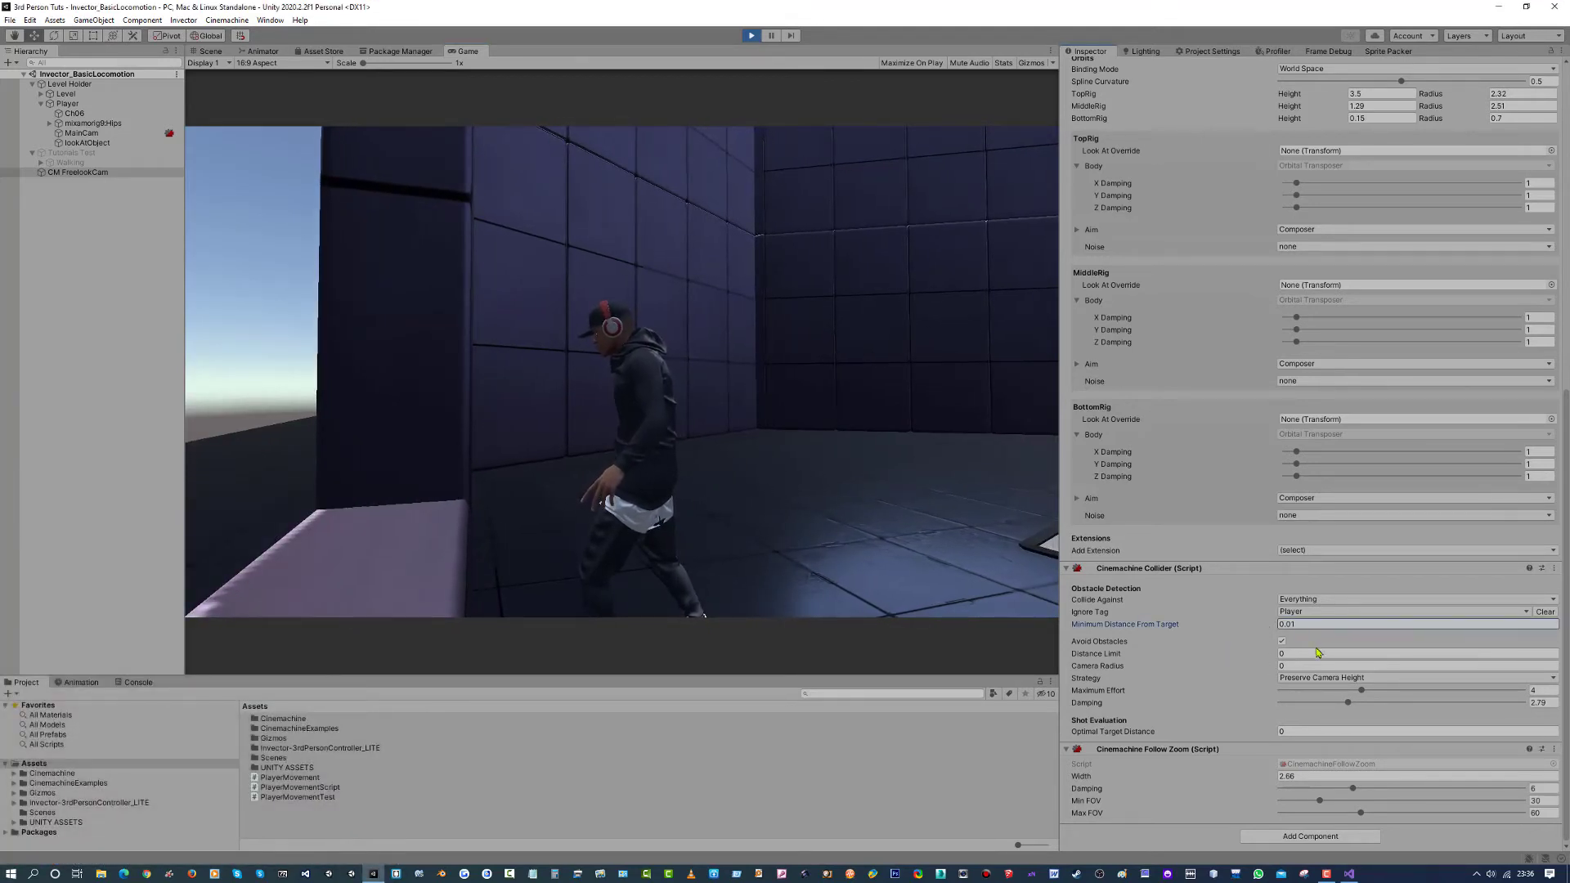
pyautogui.moveTo(1261, 656); pyautogui.dragTo(1197, 666)
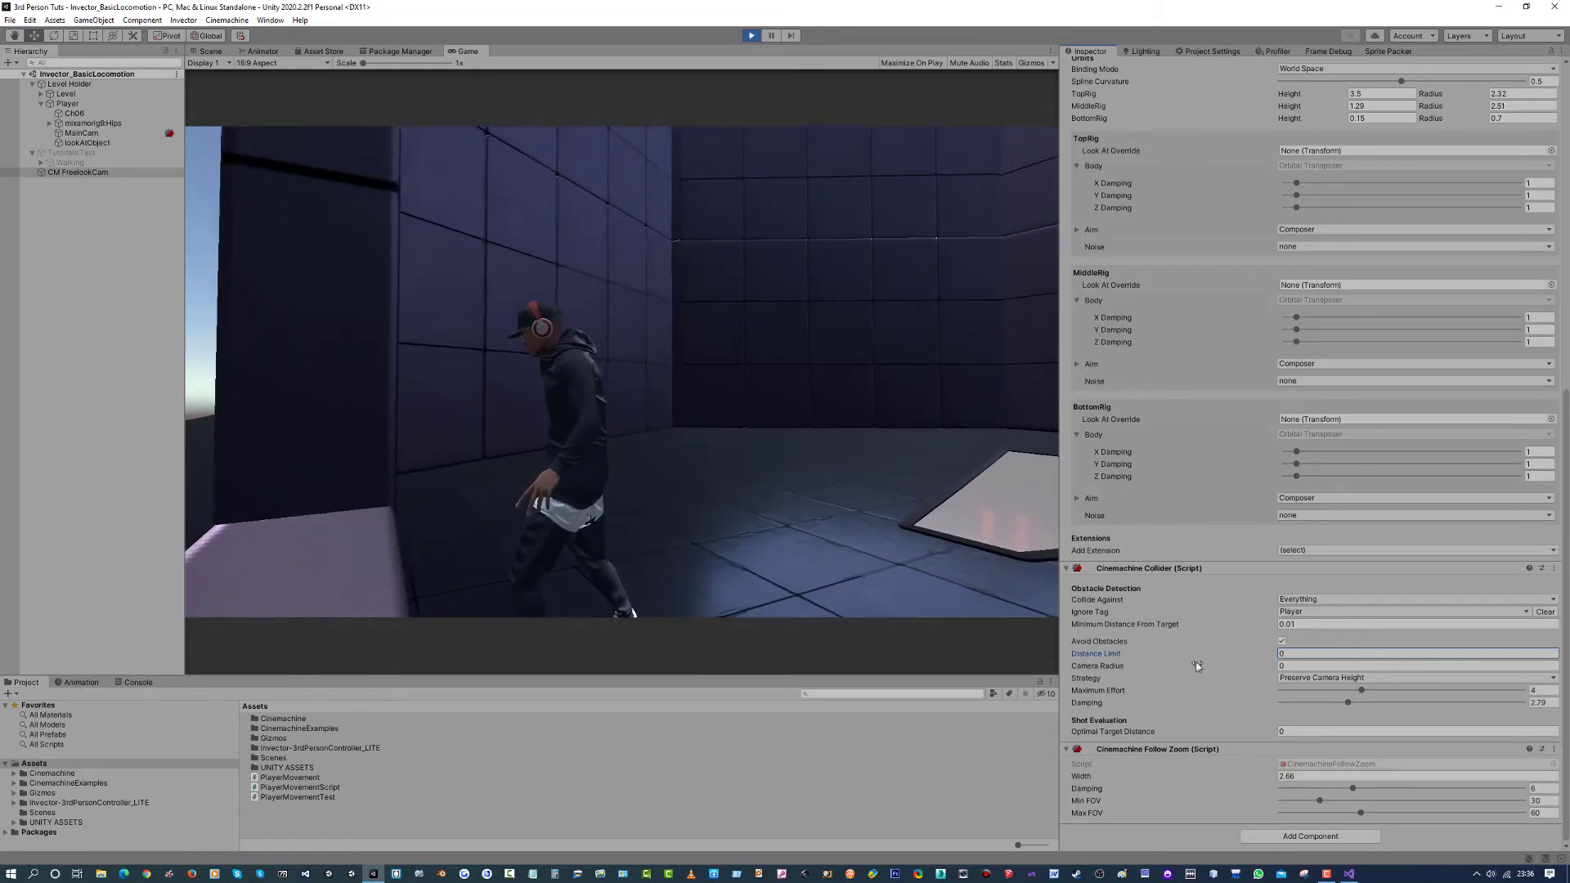
pyautogui.click(1266, 663)
pyautogui.moveTo(1359, 695); pyautogui.dragTo(1268, 699)
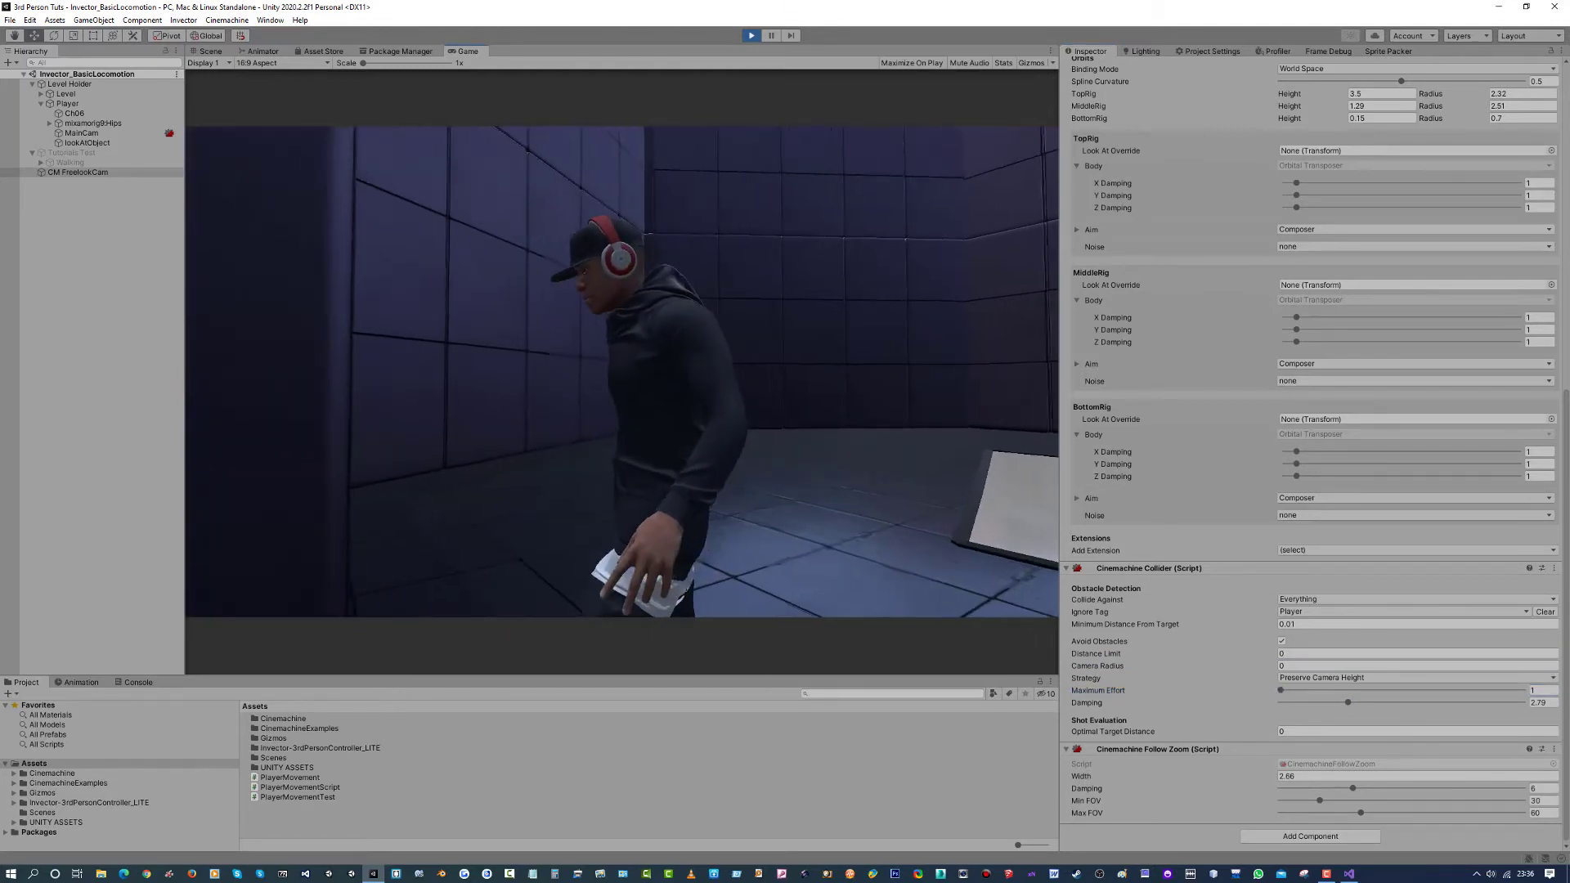
# Settle the collider at Maximum Effort 2 and Damping 0.74, then return to the running game.
pyautogui.press('super')
pyautogui.press('super')
pyautogui.moveTo(1333, 693)
pyautogui.mouseDown()
pyautogui.moveTo(1471, 696)
pyautogui.moveTo(1307, 691)
pyautogui.mouseUp()
pyautogui.press('super')
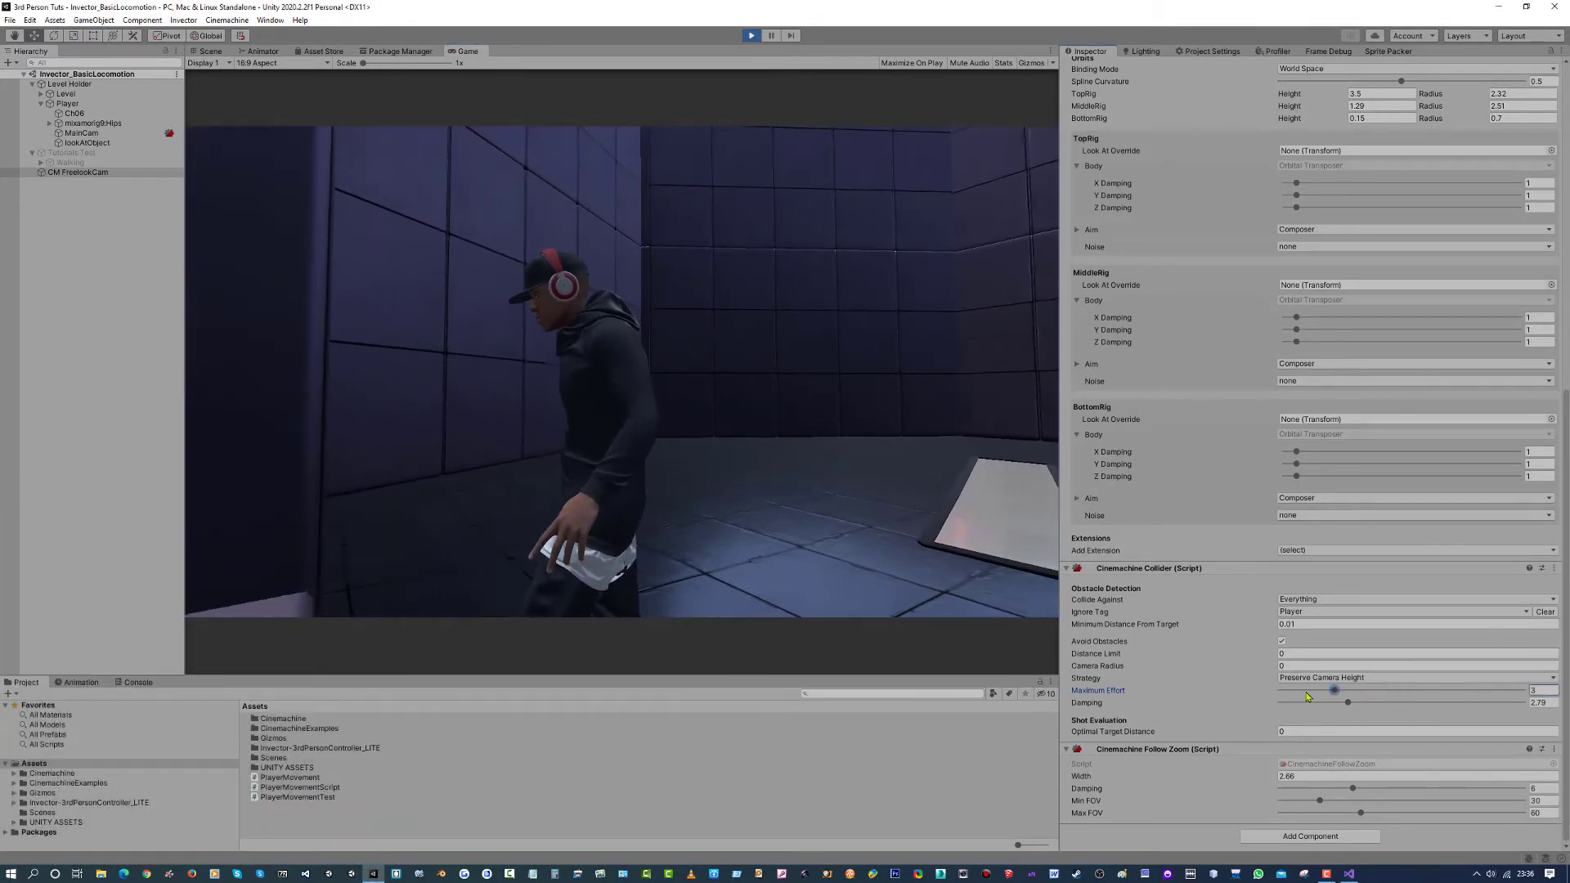
pyautogui.click(1238, 732)
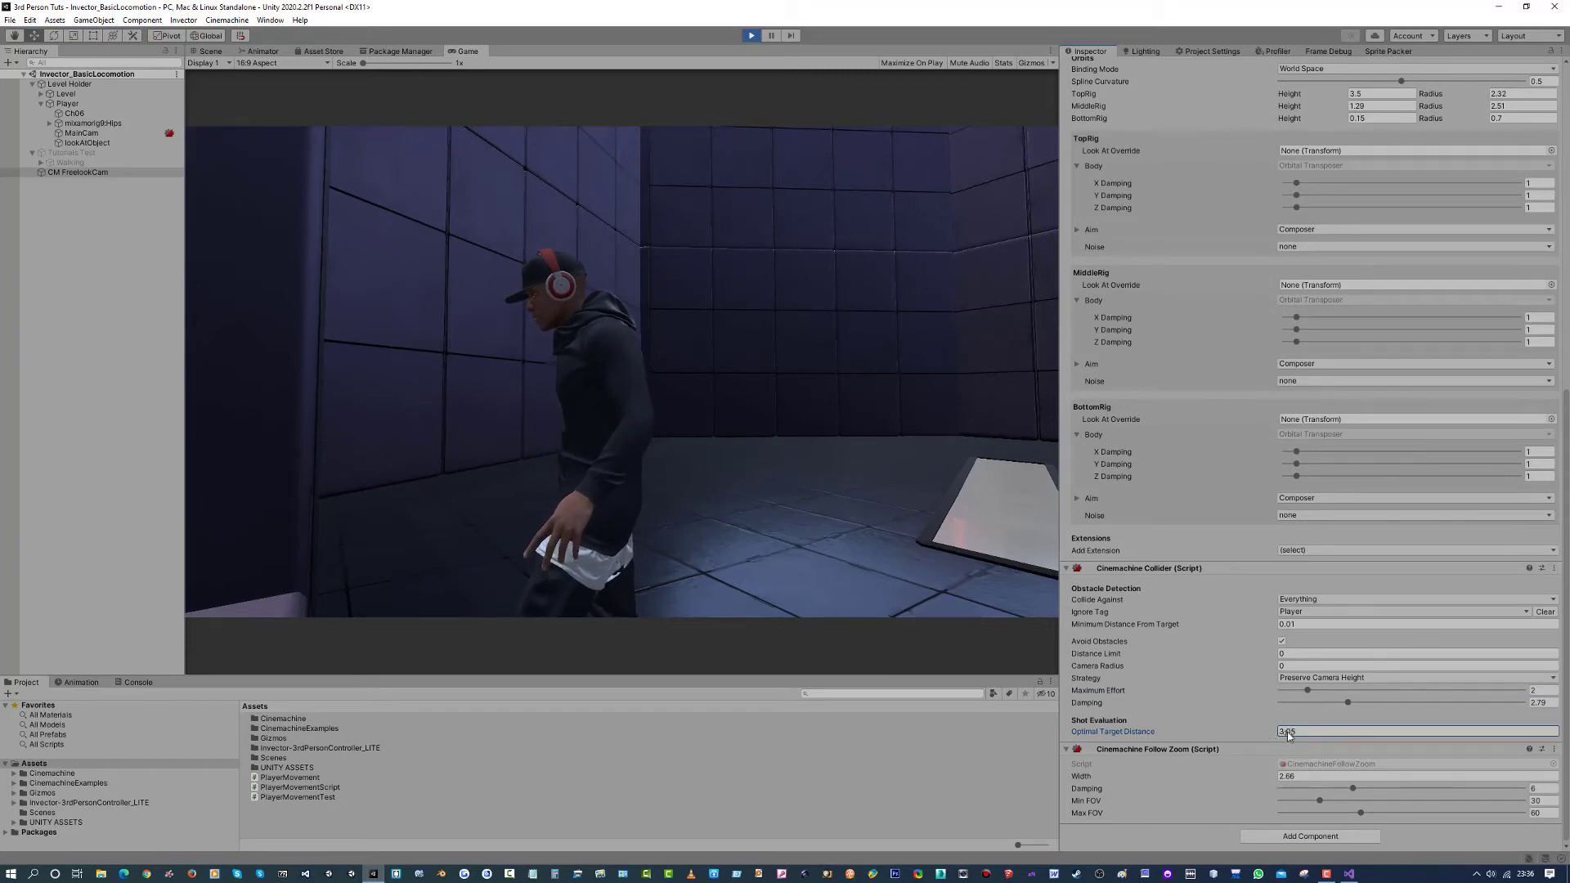
pyautogui.moveTo(1347, 703); pyautogui.dragTo(1300, 708)
pyautogui.write('0')
pyautogui.click(621, 372)
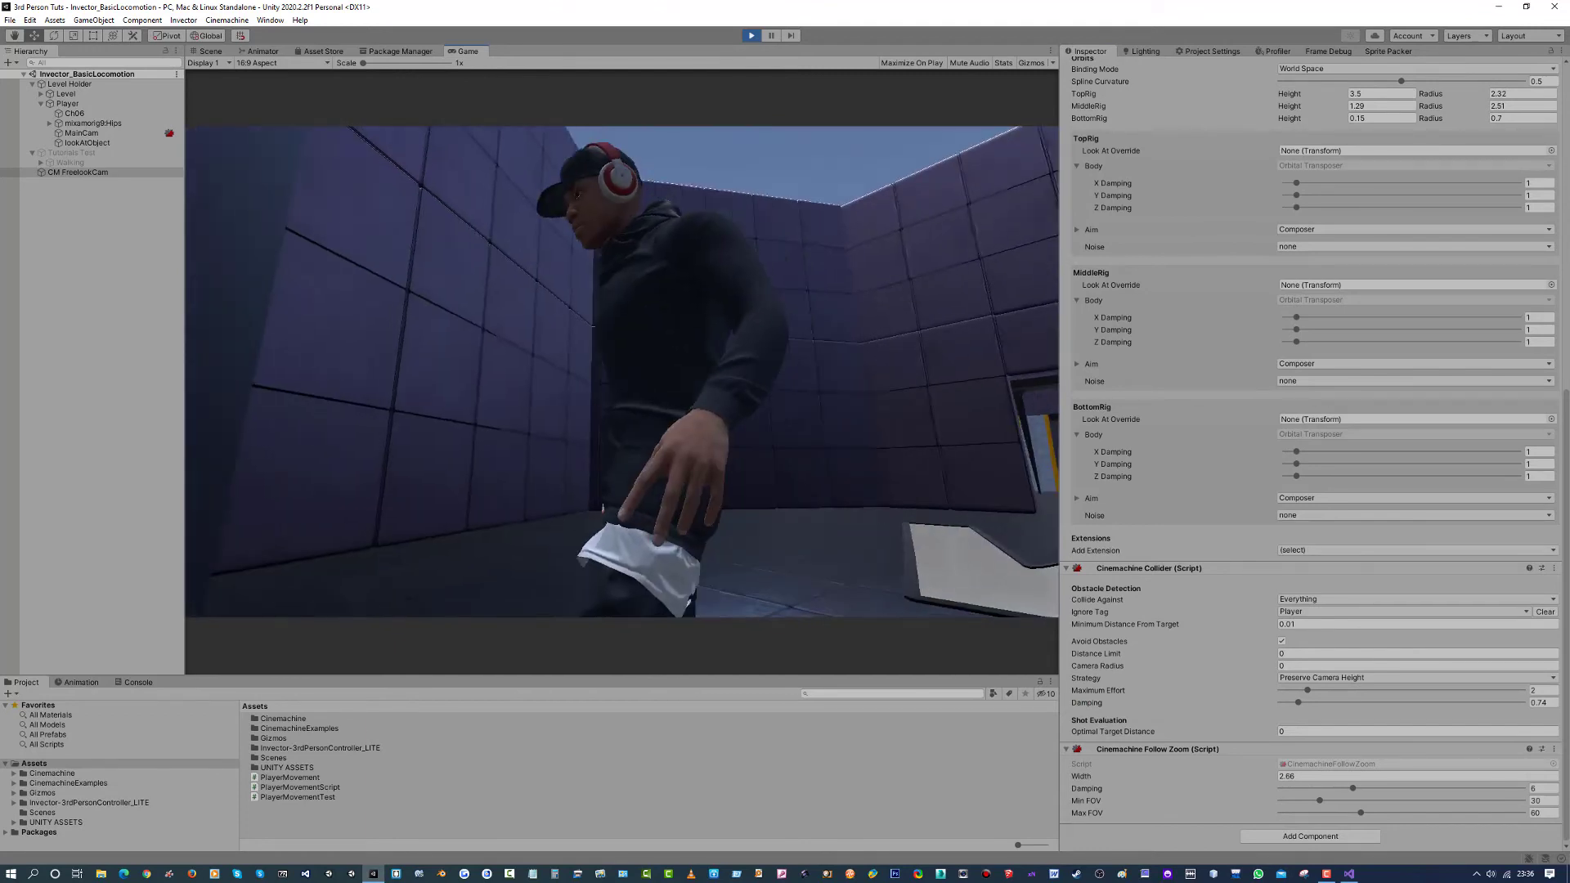
pyautogui.press('super')
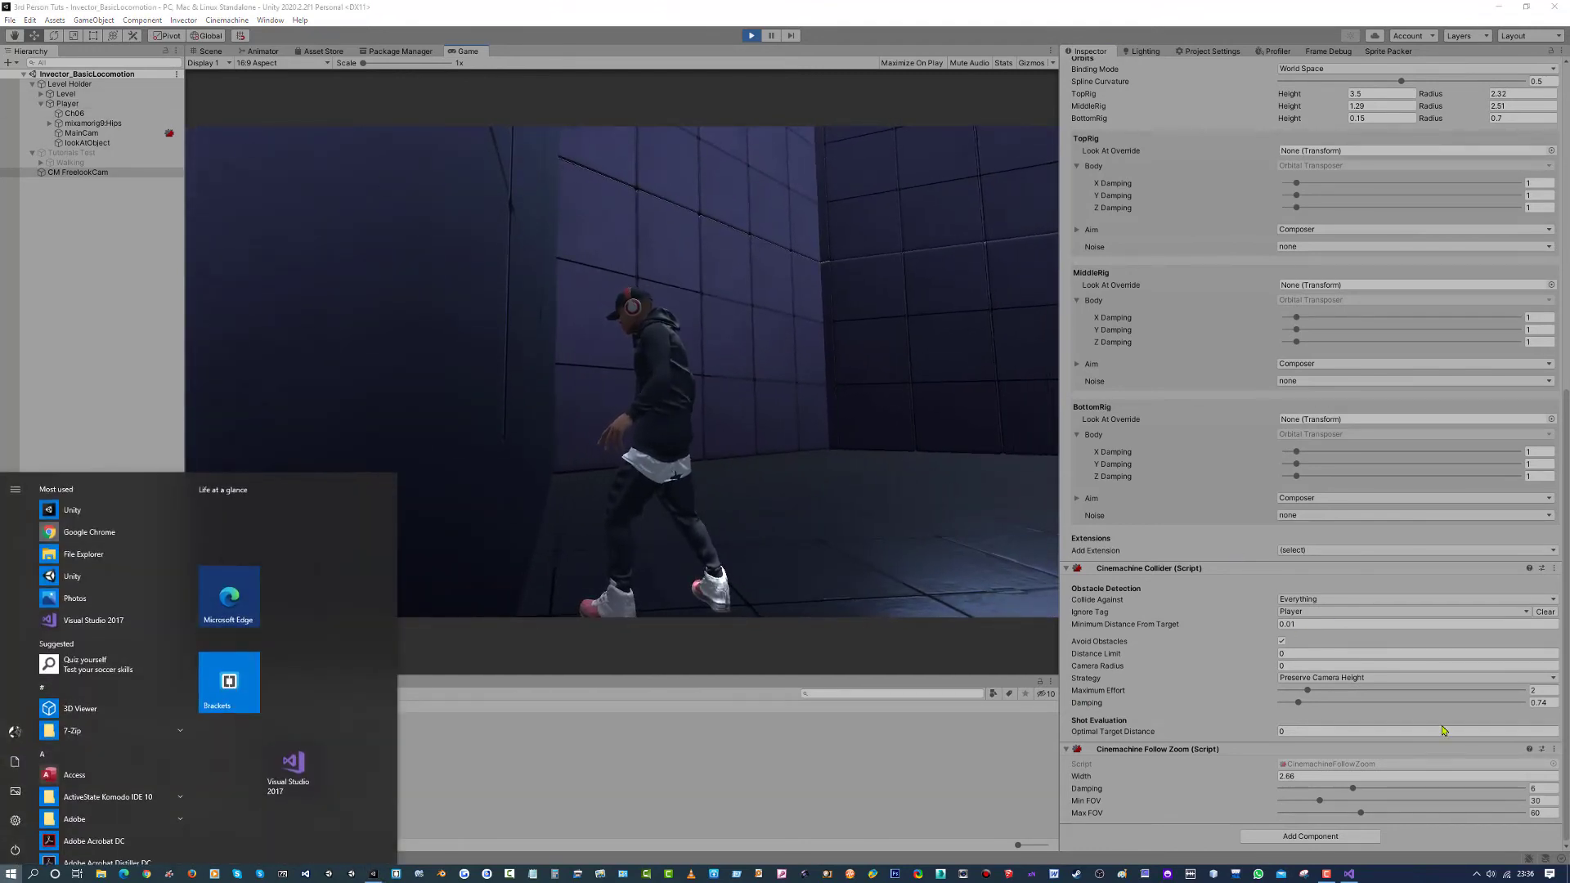
# Select Level Holder to show its transform, then keep walking the character toward the wall.
pyautogui.click(69, 83)
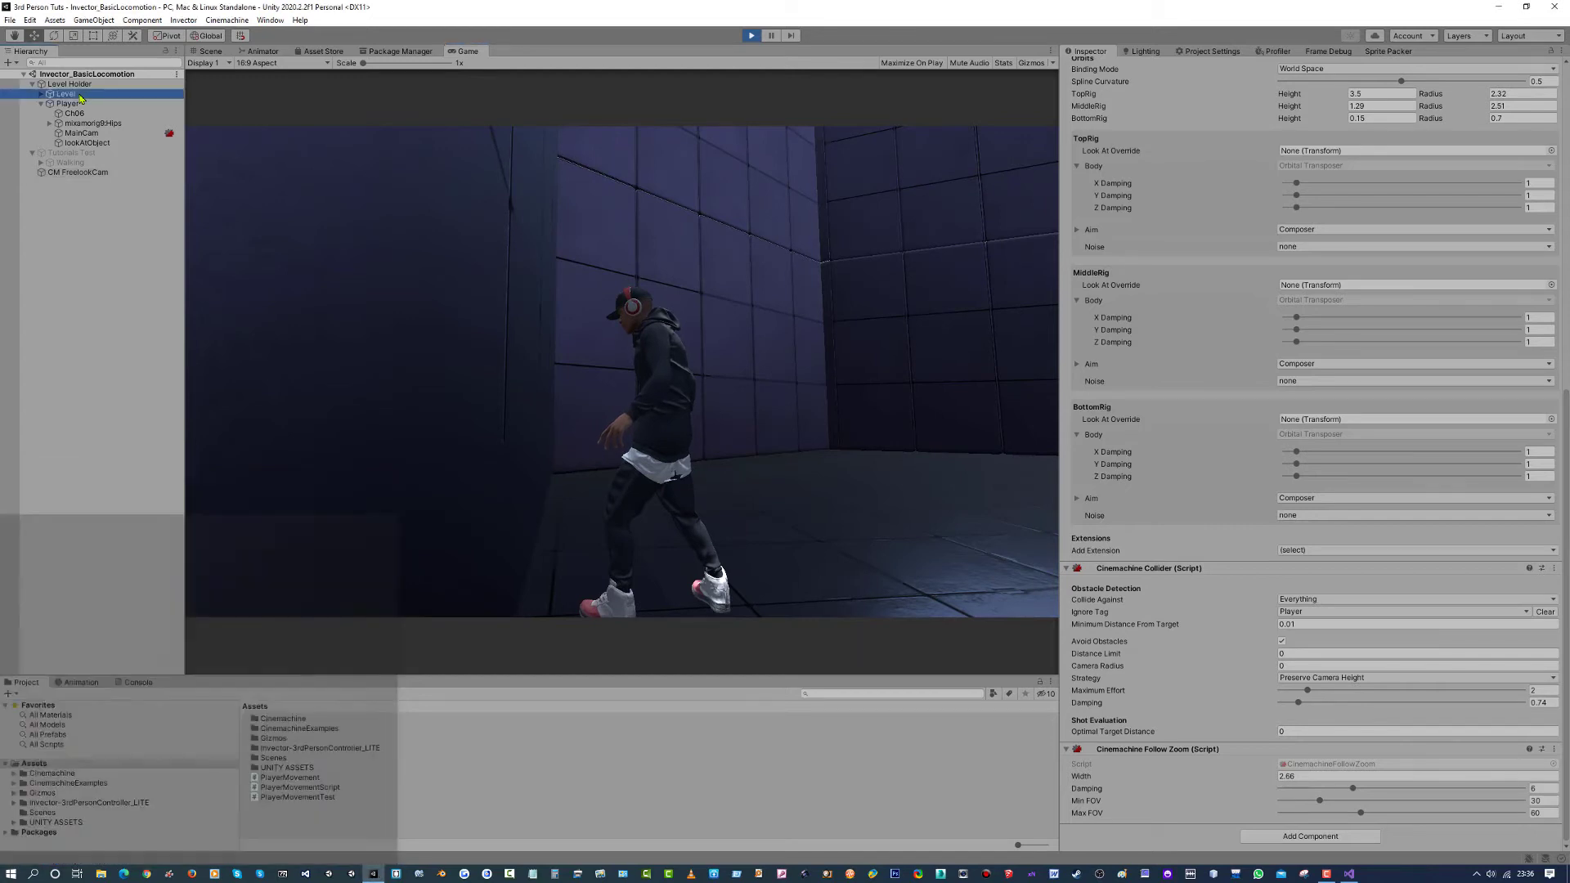
pyautogui.click(937, 460)
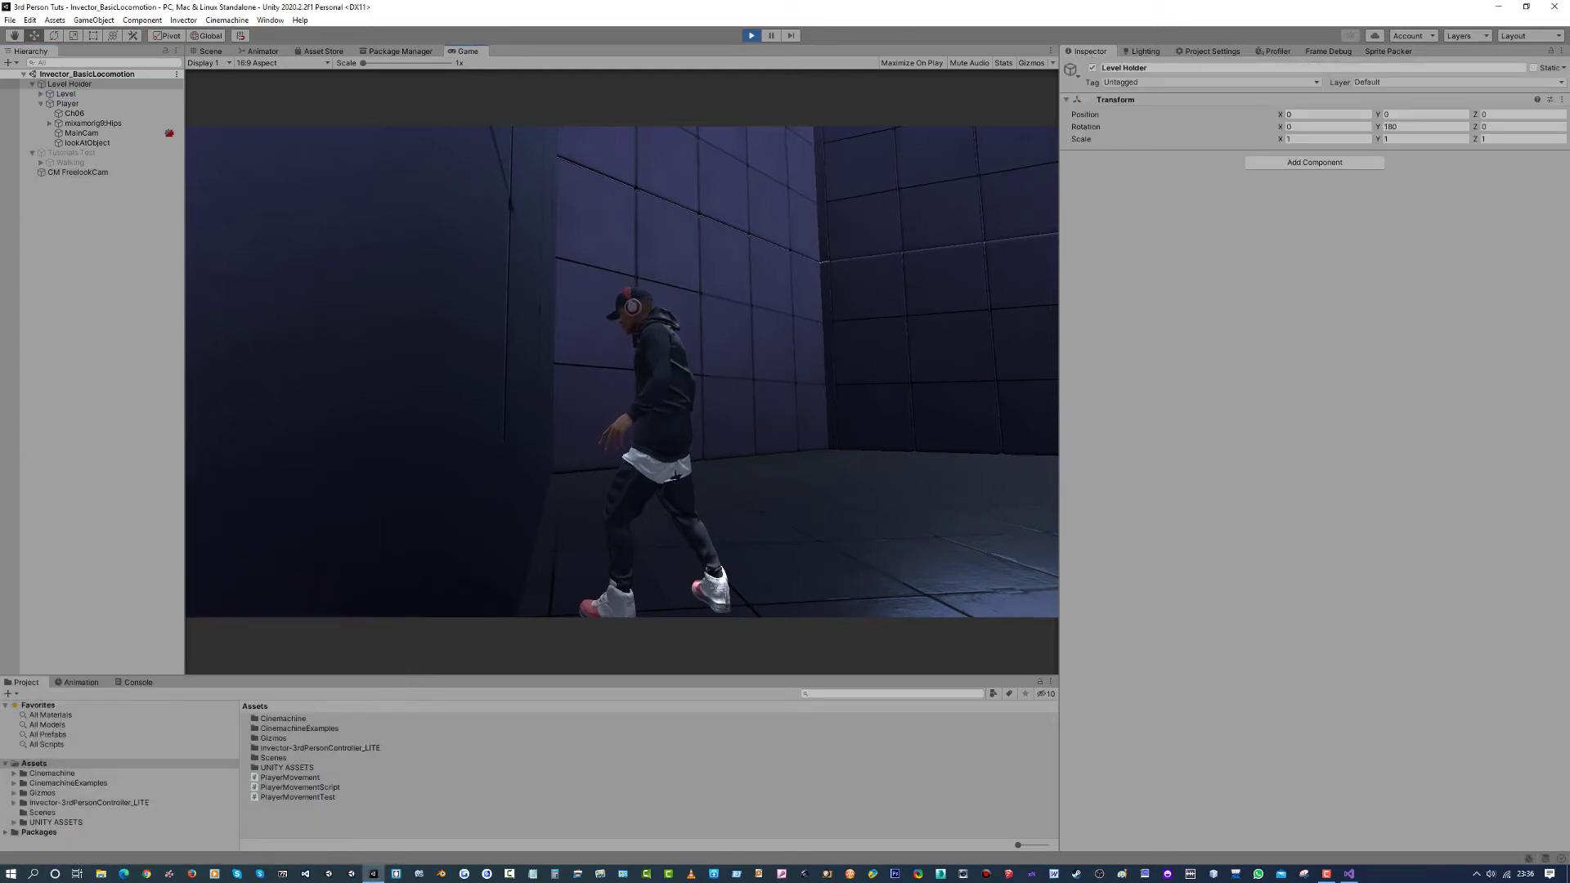
pyautogui.press('w')
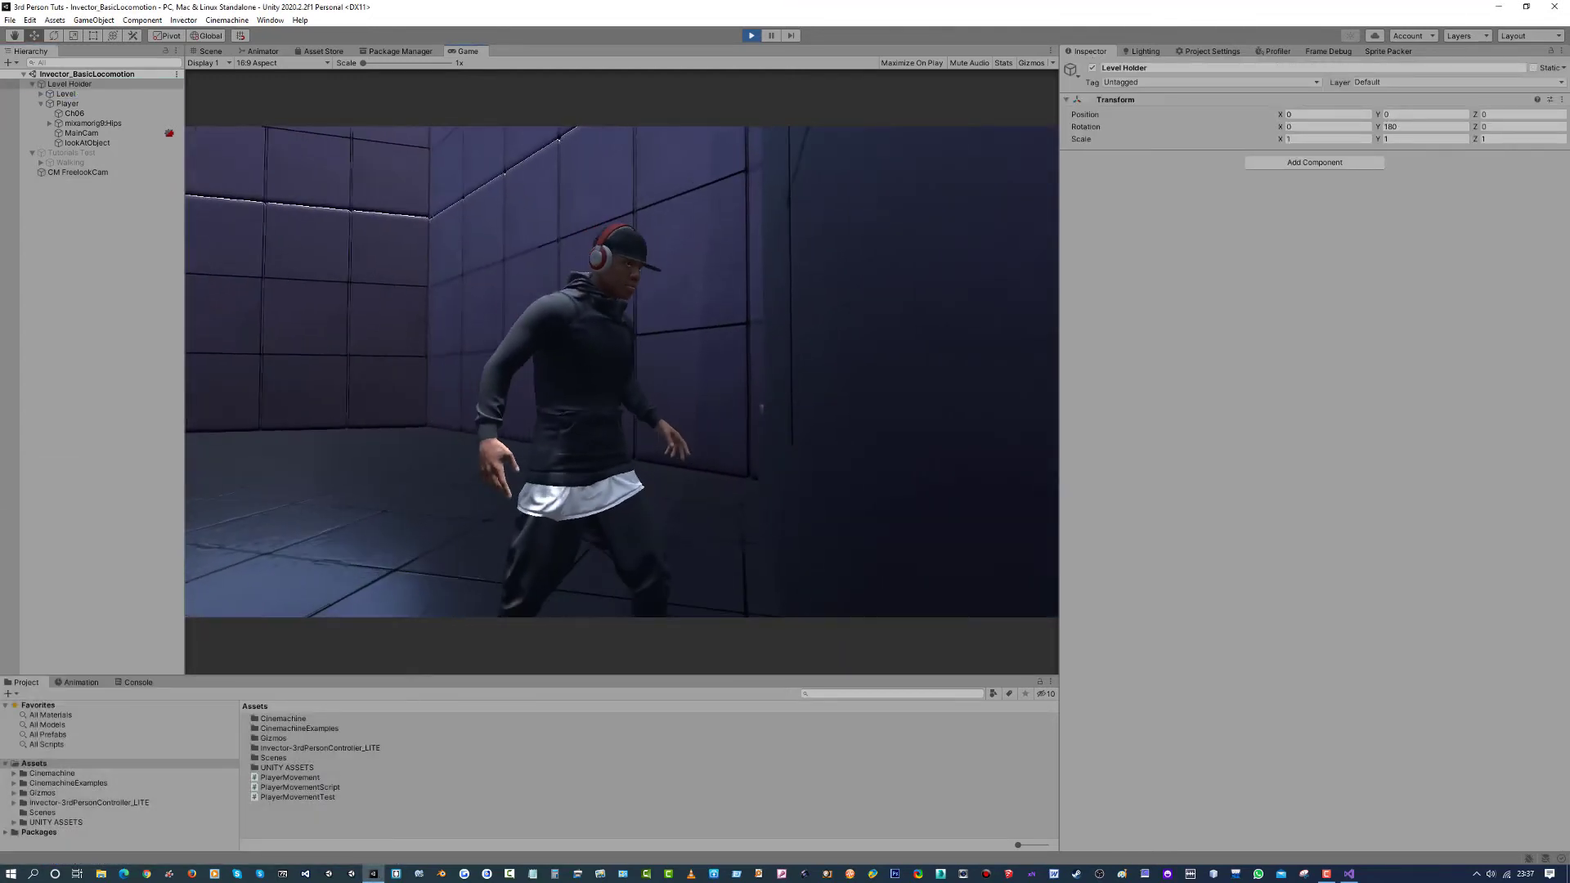